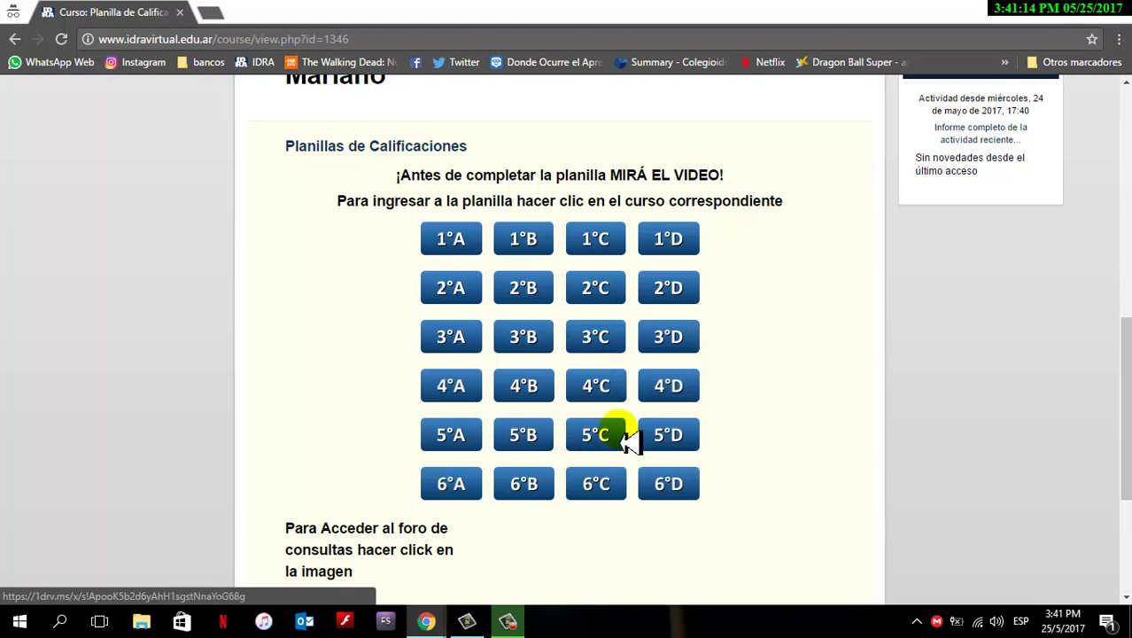
Open the 2°B grade spreadsheet from the course page and switch it to editing in the browser
click(677, 389)
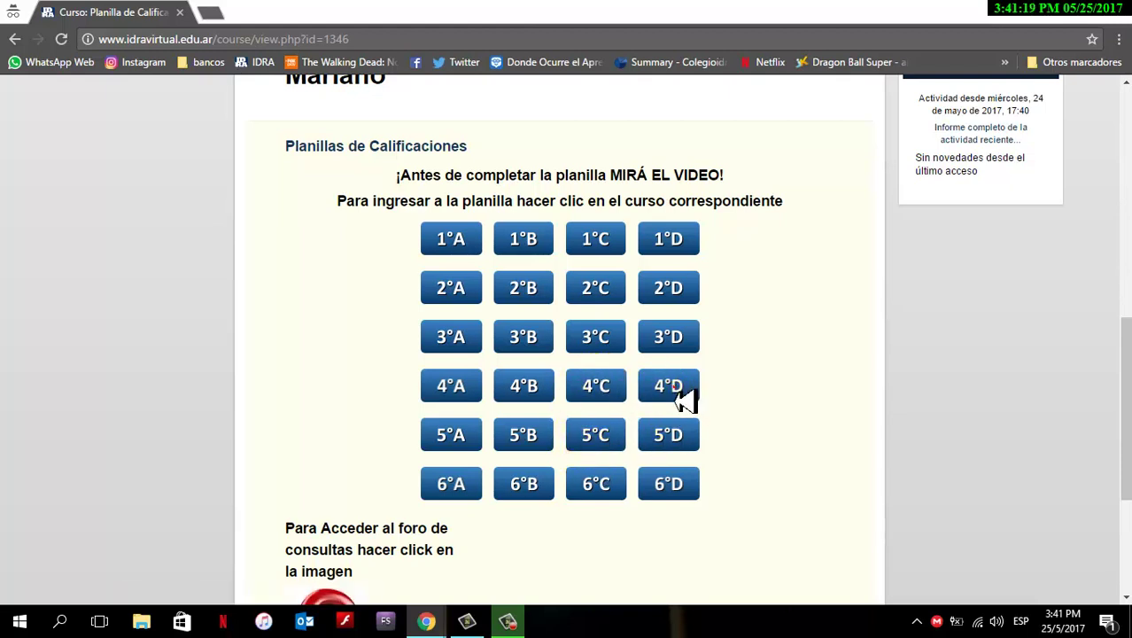
click(678, 432)
click(522, 291)
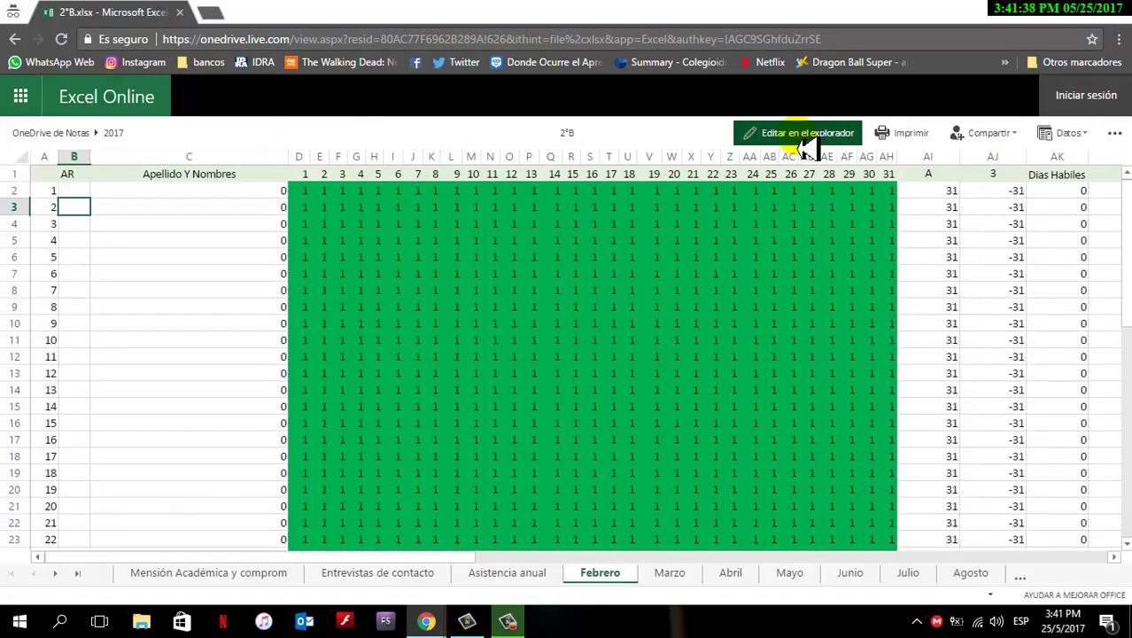
click(807, 140)
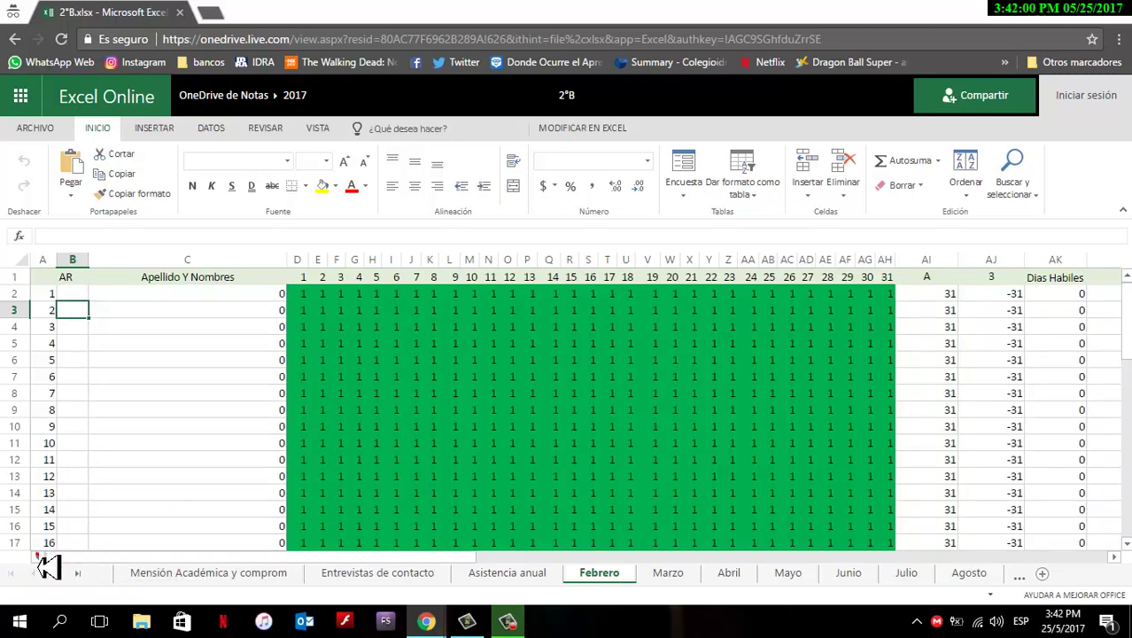
Enter a sample student name in the first Alumno row of Mensión Académica y comprom and check it on Entrevistas de contacto
click(168, 573)
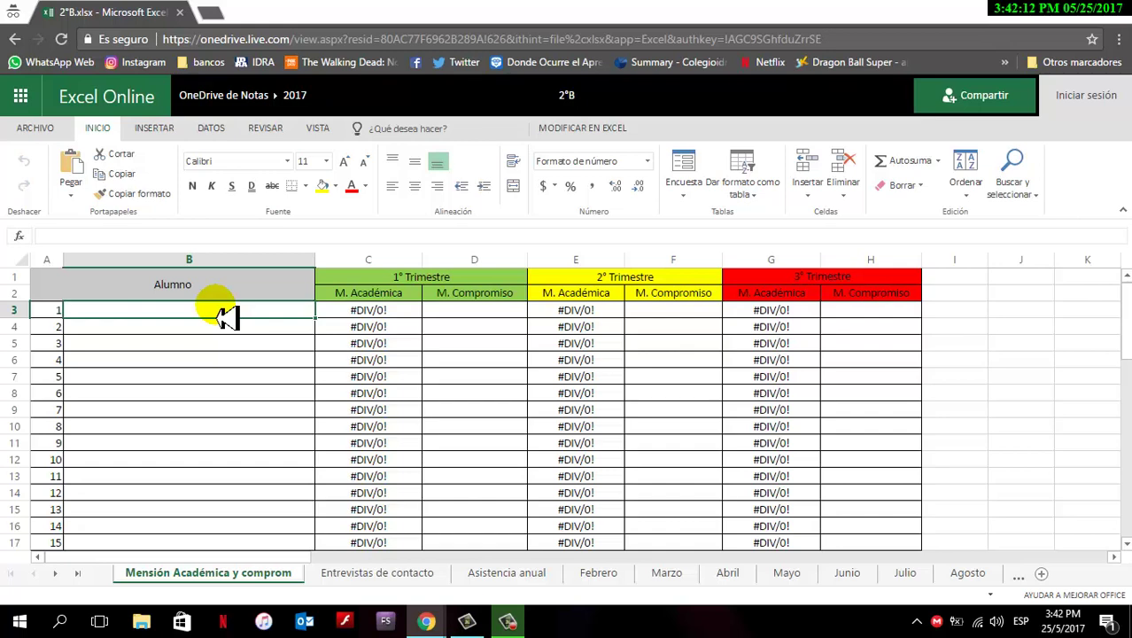
text(anb)
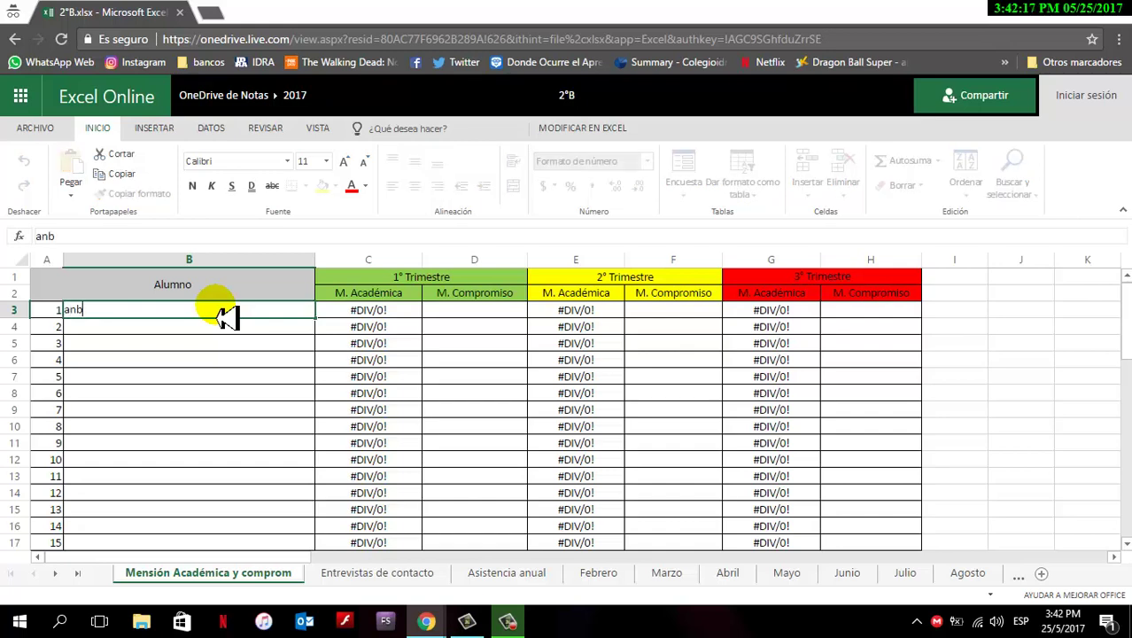
text(ril)
key(Return)
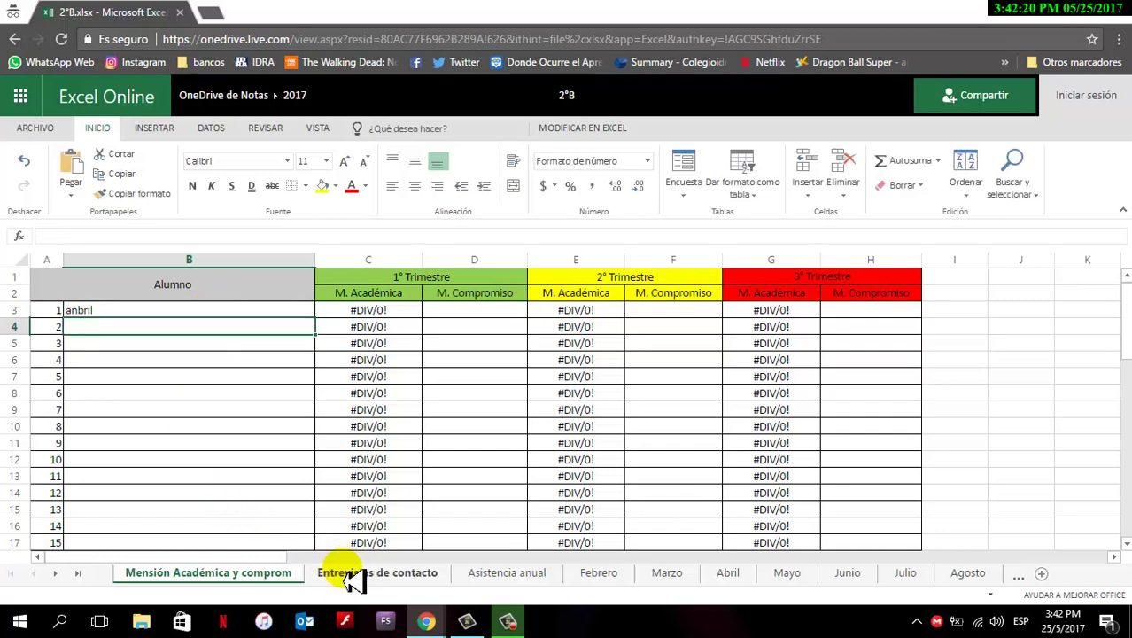
click(372, 572)
scroll(197, 384, up, 5)
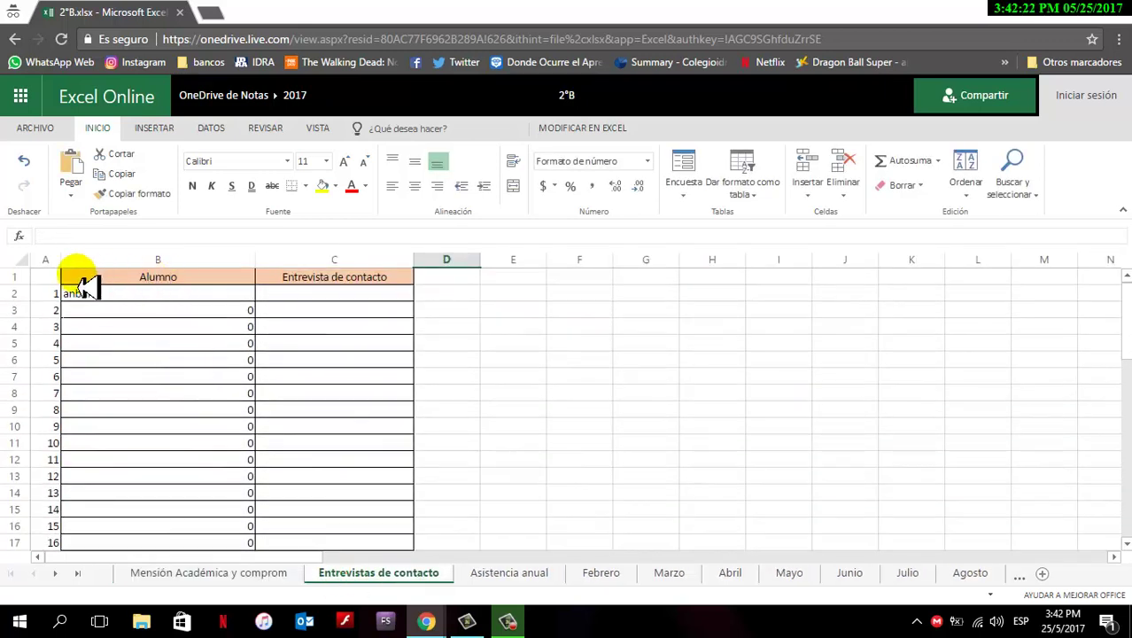
Delete the sample student name from the first Alumno row of the Mensión Académica y comprom sheet
click(228, 573)
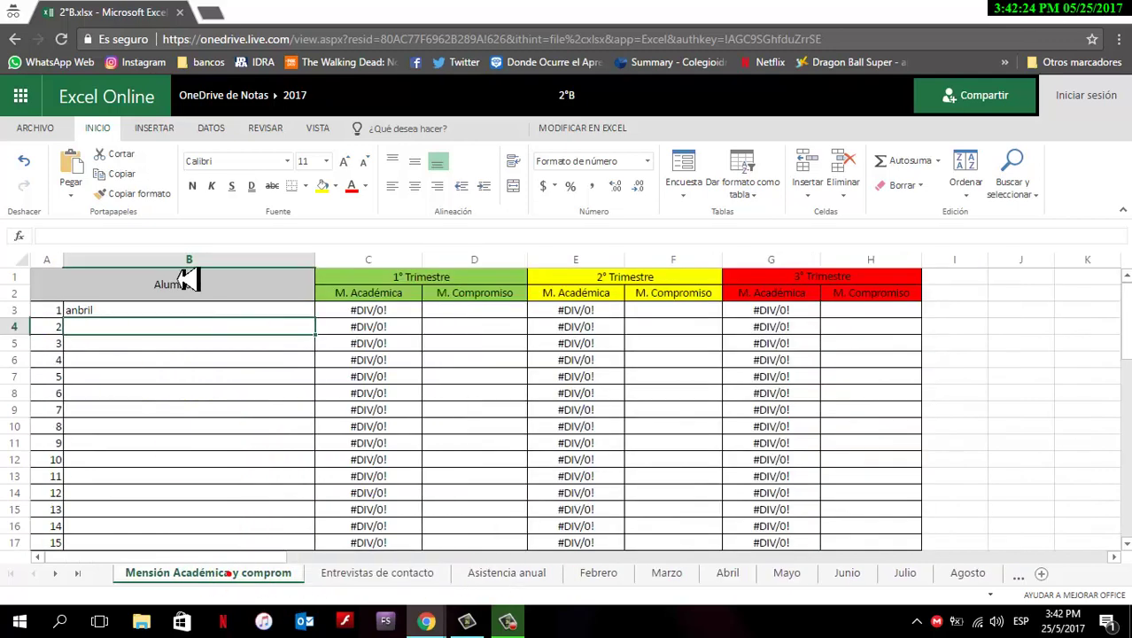
click(131, 315)
key(Delete)
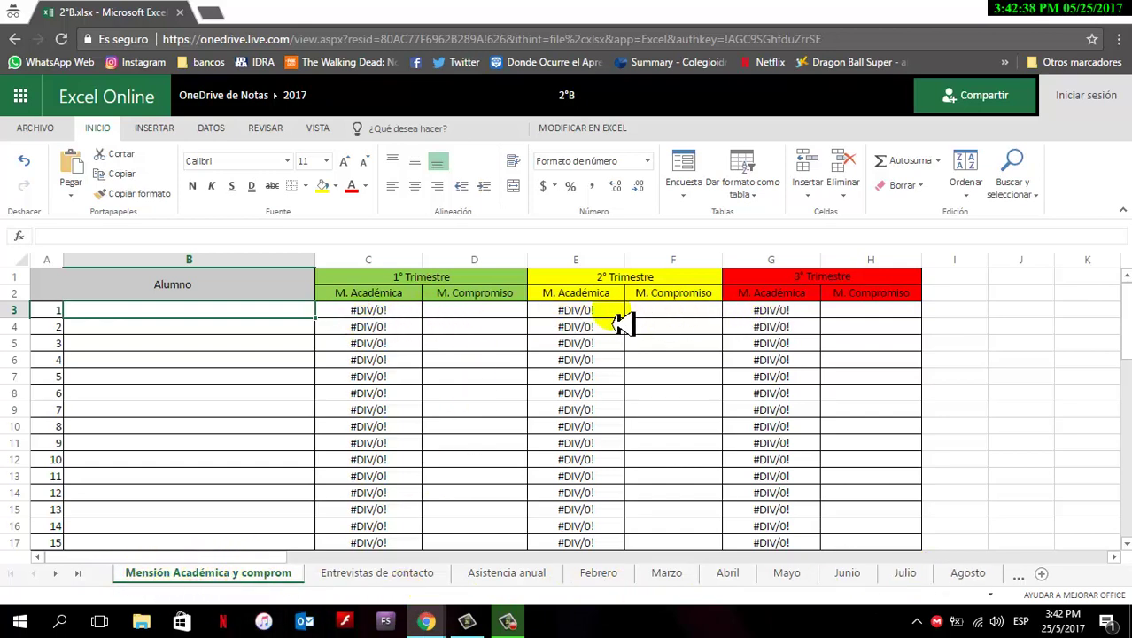
Examine the student list and interview column on the Entrevistas de contacto sheet
click(375, 576)
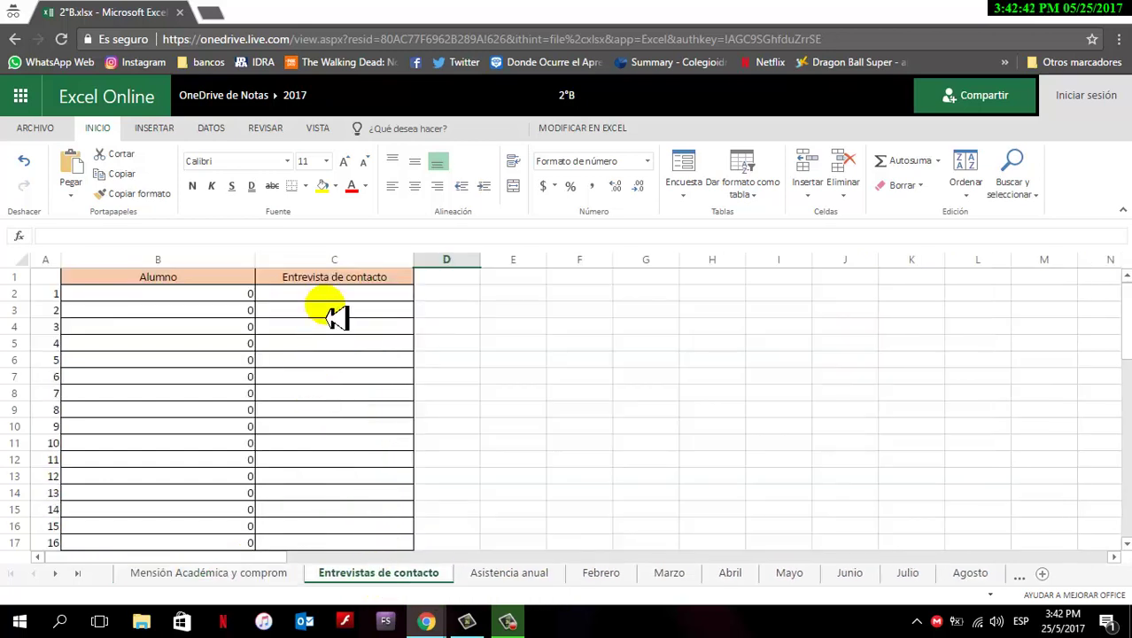
scroll(329, 310, down, 3)
scroll(332, 314, up, 3)
Browse the workbook's sheet list past the monthly attendance sheets to Resumen para inspección INF FIN
click(56, 574)
click(56, 574)
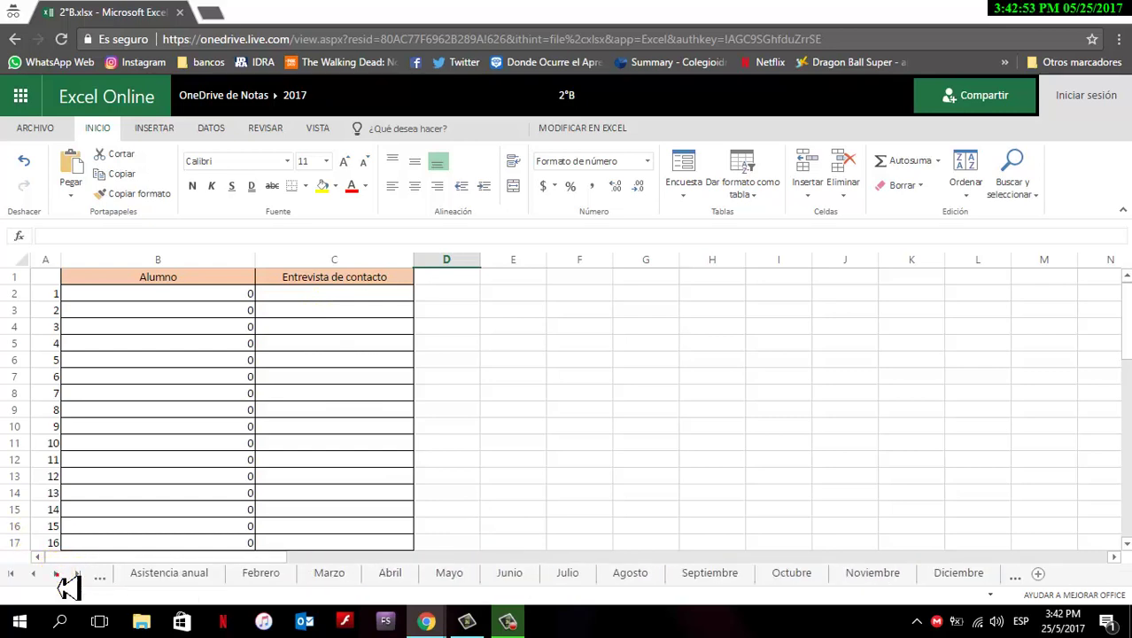
click(55, 573)
click(56, 573)
click(55, 573)
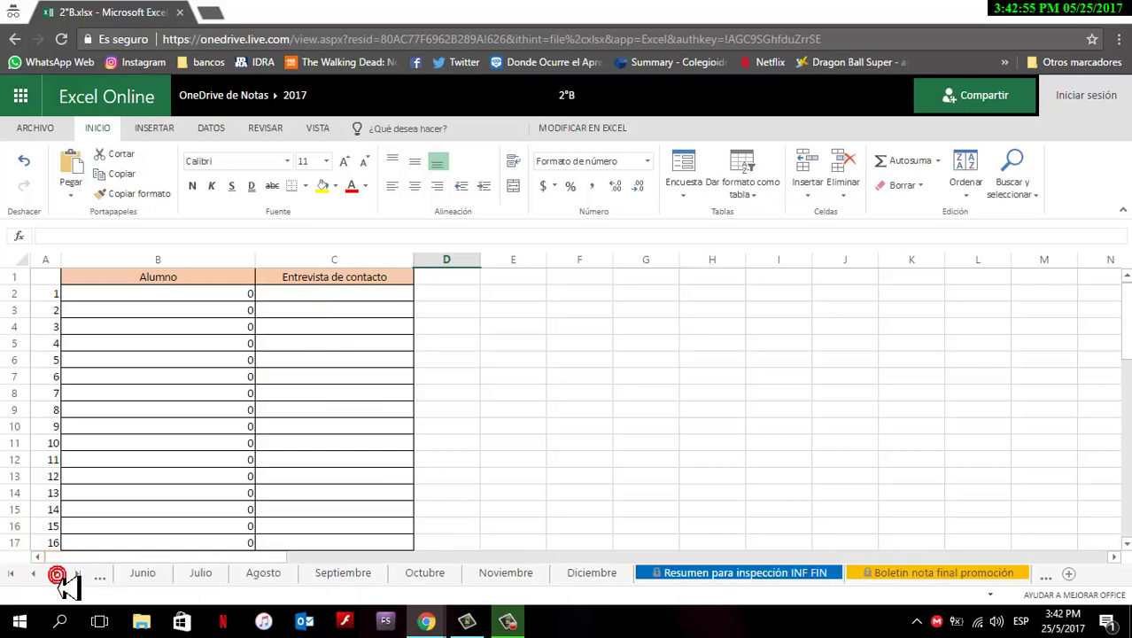
click(56, 574)
click(56, 574)
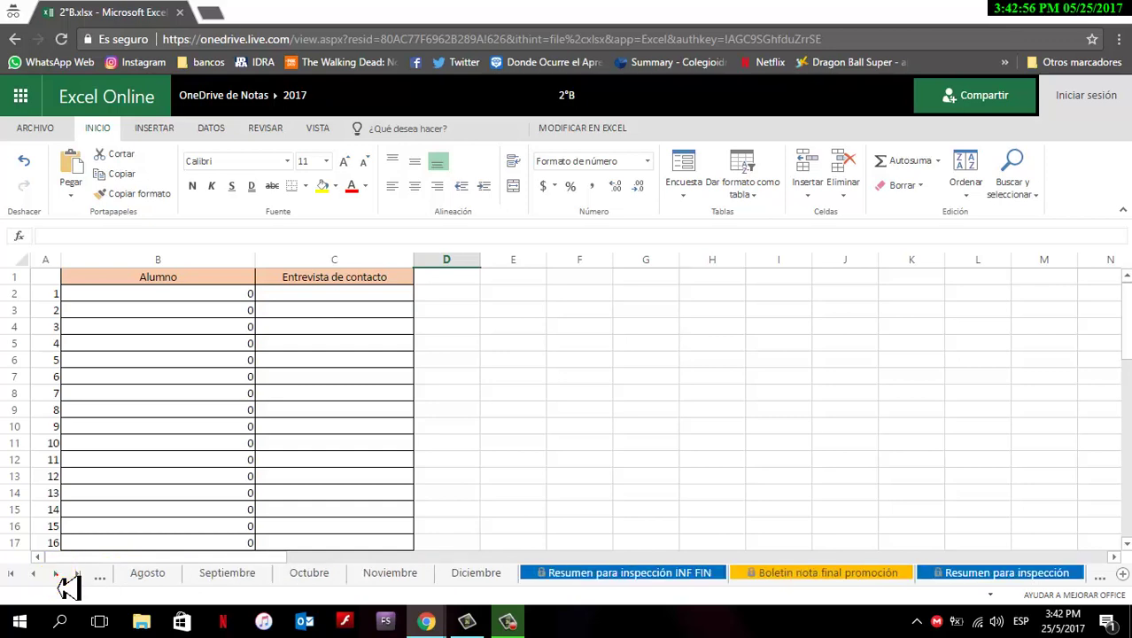
click(56, 574)
click(56, 574)
click(56, 574)
click(56, 574)
click(56, 574)
click(231, 572)
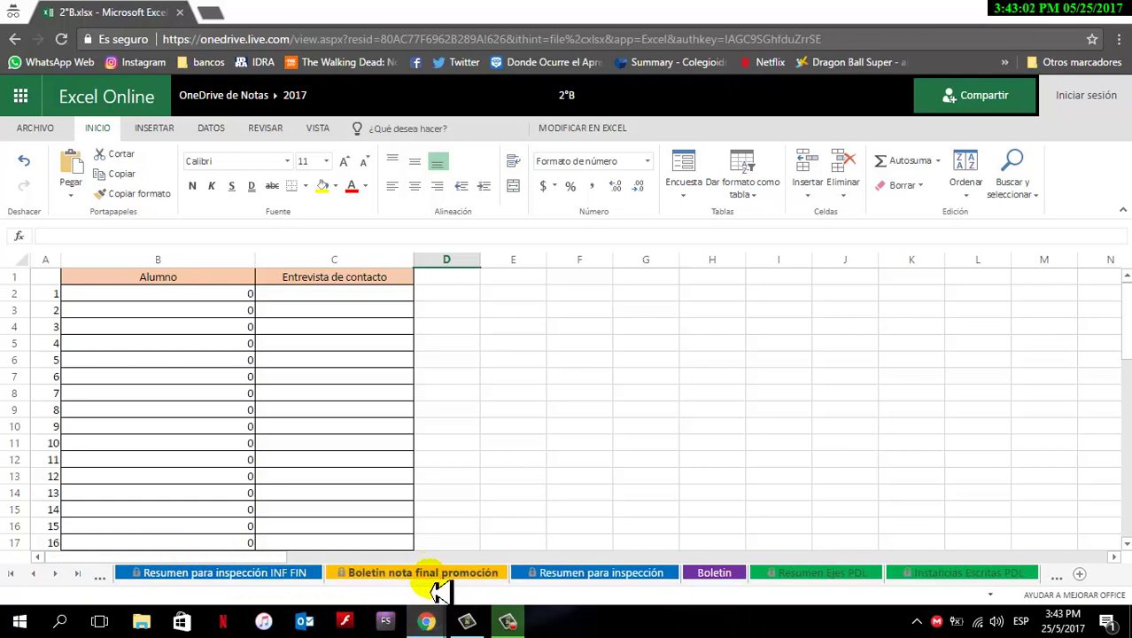
Browse the sheet list past Boletin nota final promoción and Boletin to the green PDL sheets
click(57, 575)
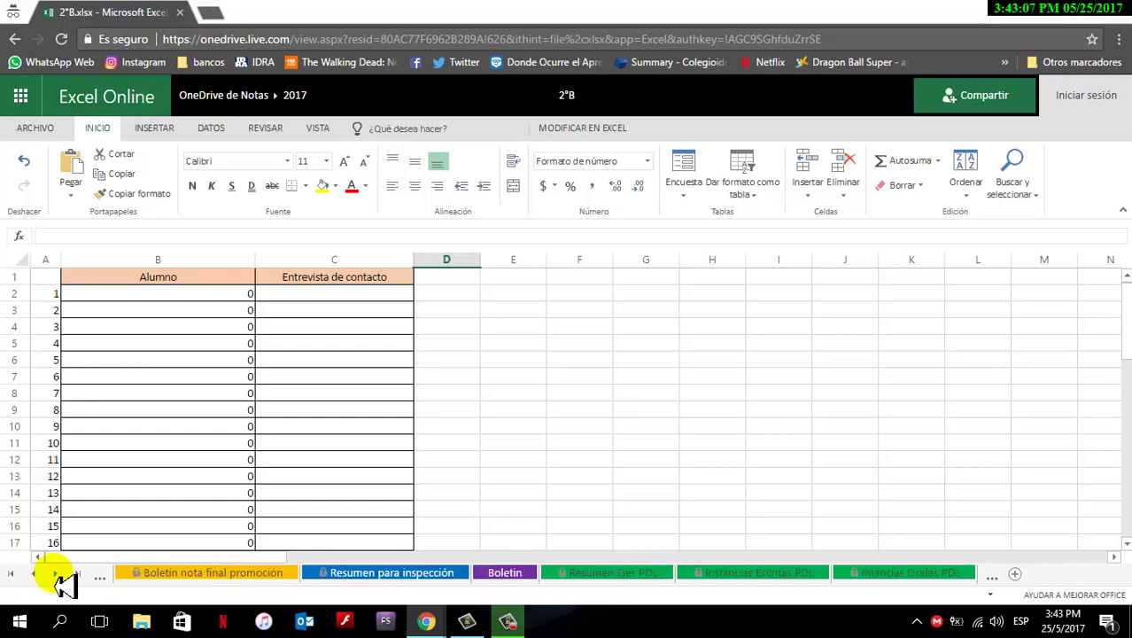
click(57, 575)
click(56, 574)
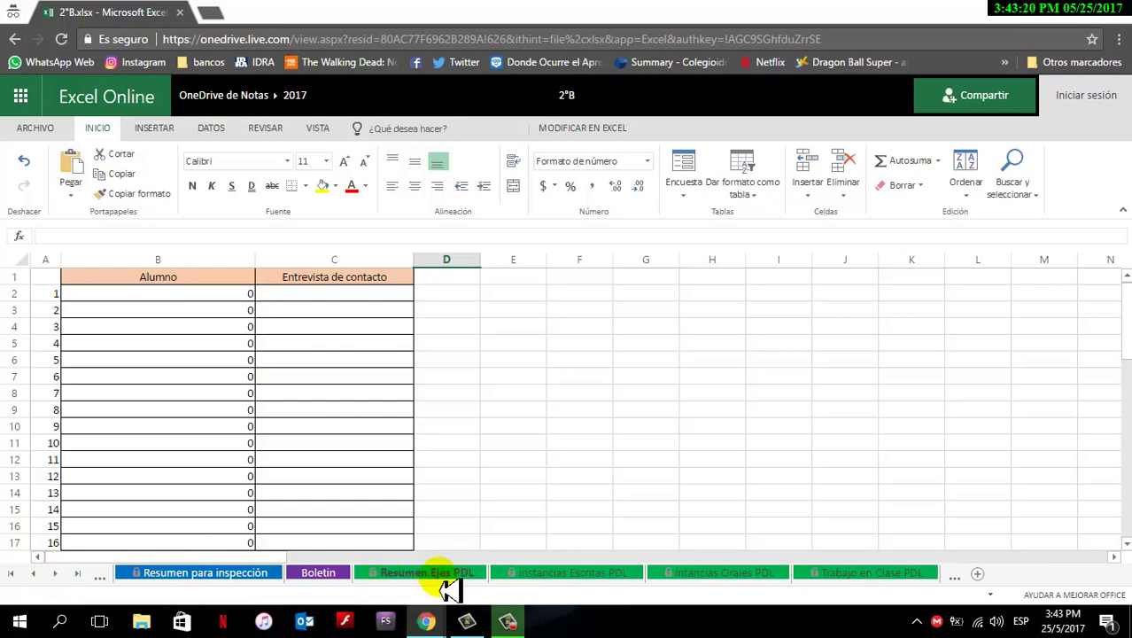
click(55, 573)
click(55, 573)
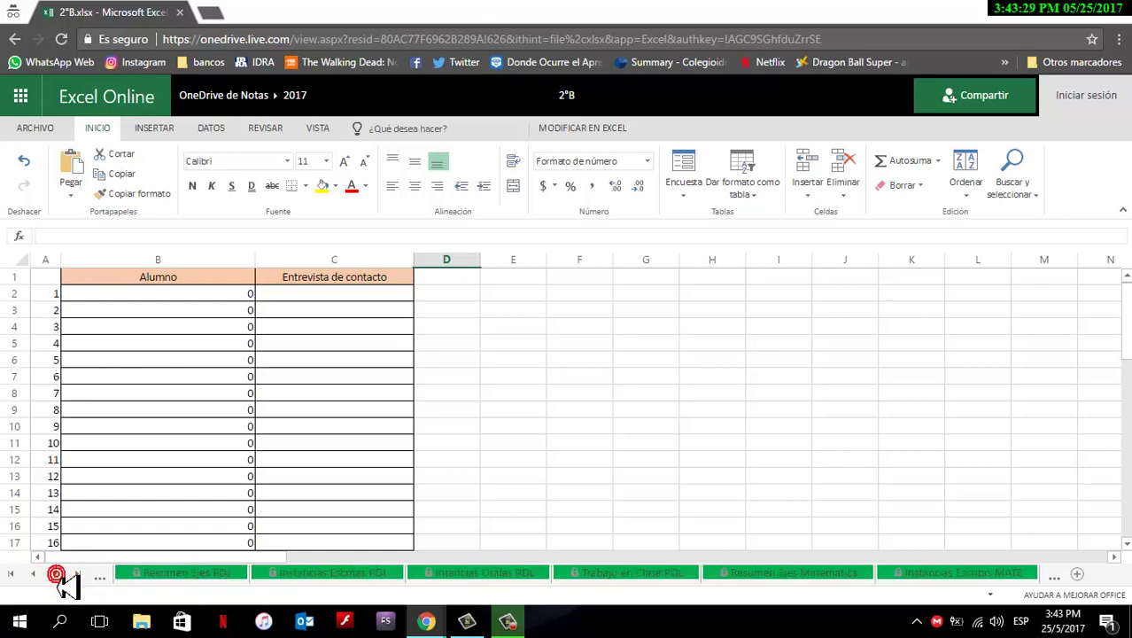
Browse the remaining subject sheets, through the yellow (2) series, to Resumen para inspección (3) and the red (3) sheets
click(55, 572)
click(55, 573)
click(55, 573)
click(55, 573)
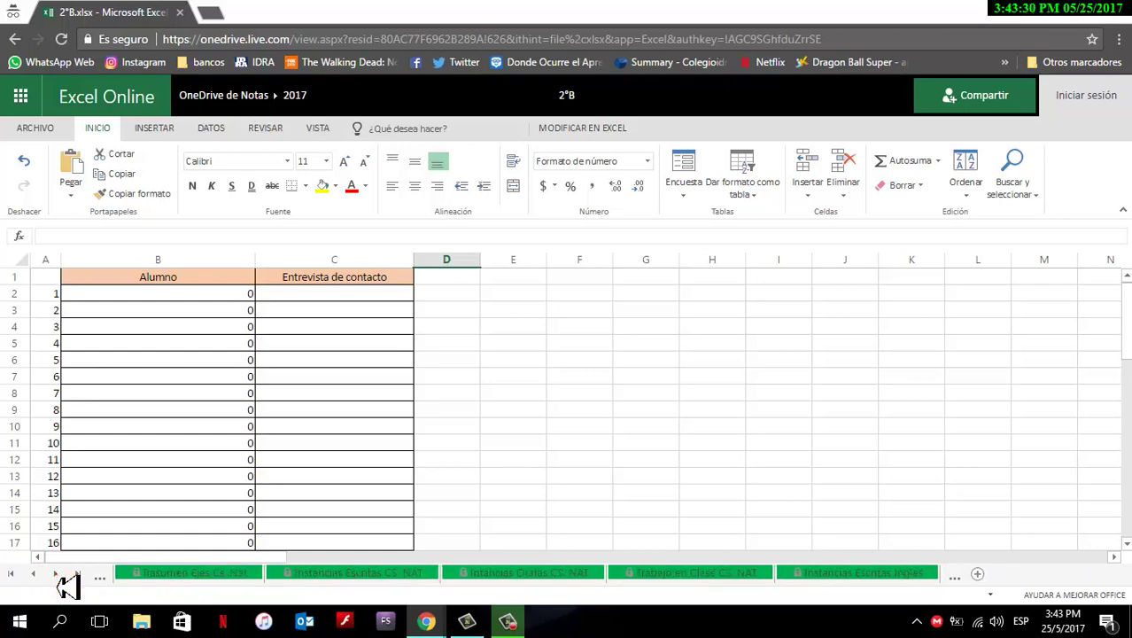
click(55, 573)
click(55, 573)
click(54, 573)
click(55, 573)
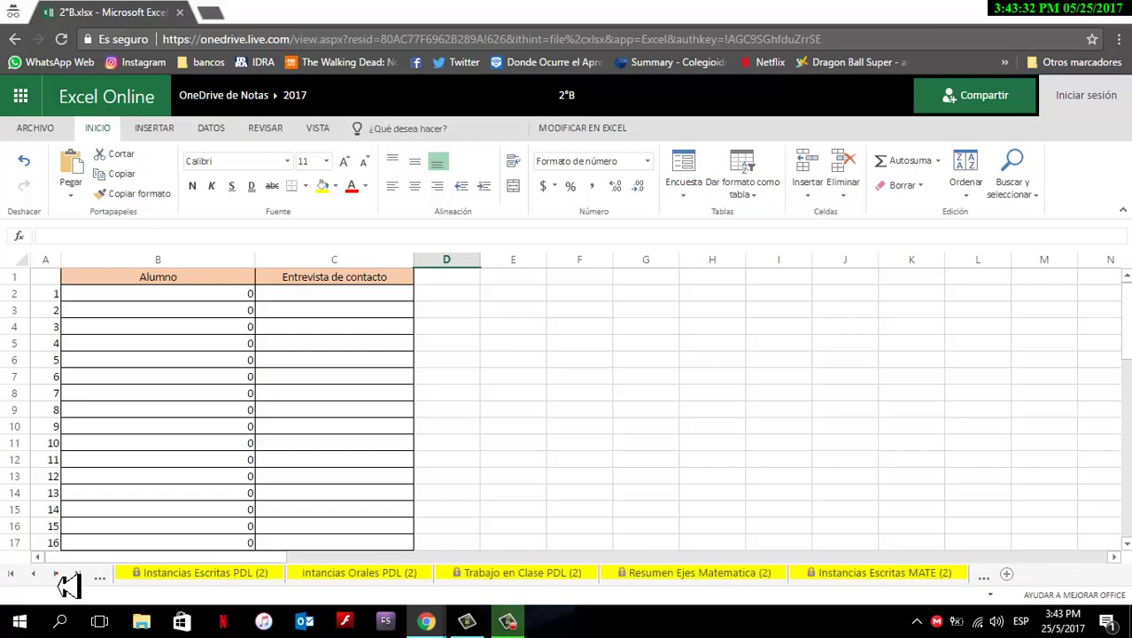
click(55, 573)
click(55, 573)
click(55, 573)
click(55, 573)
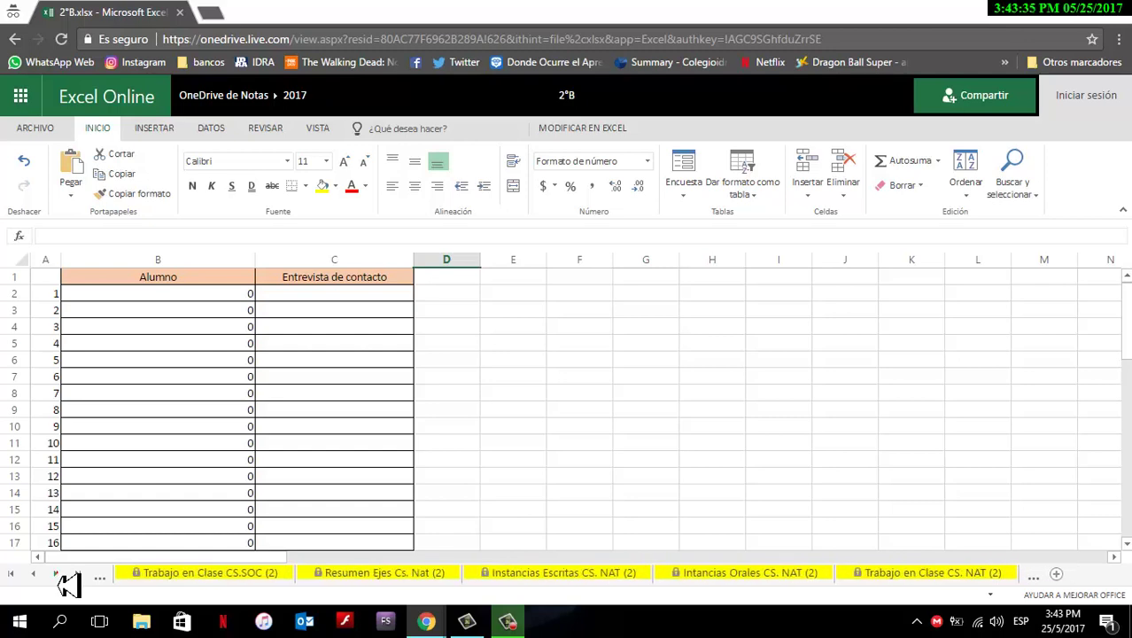
click(55, 573)
click(55, 573)
click(55, 572)
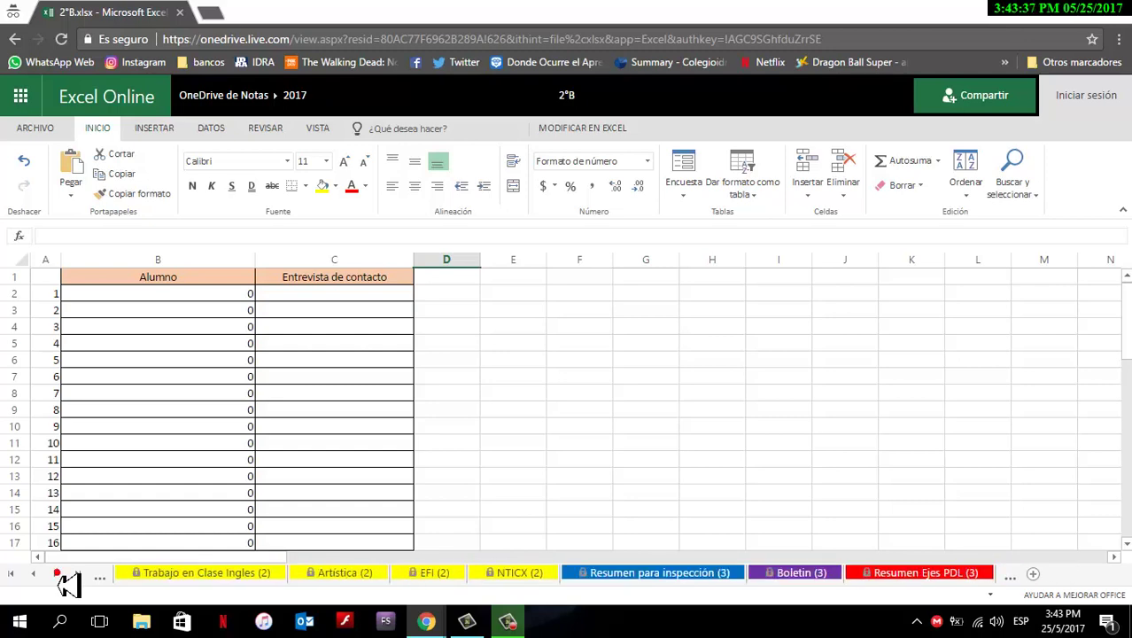
click(55, 573)
click(55, 573)
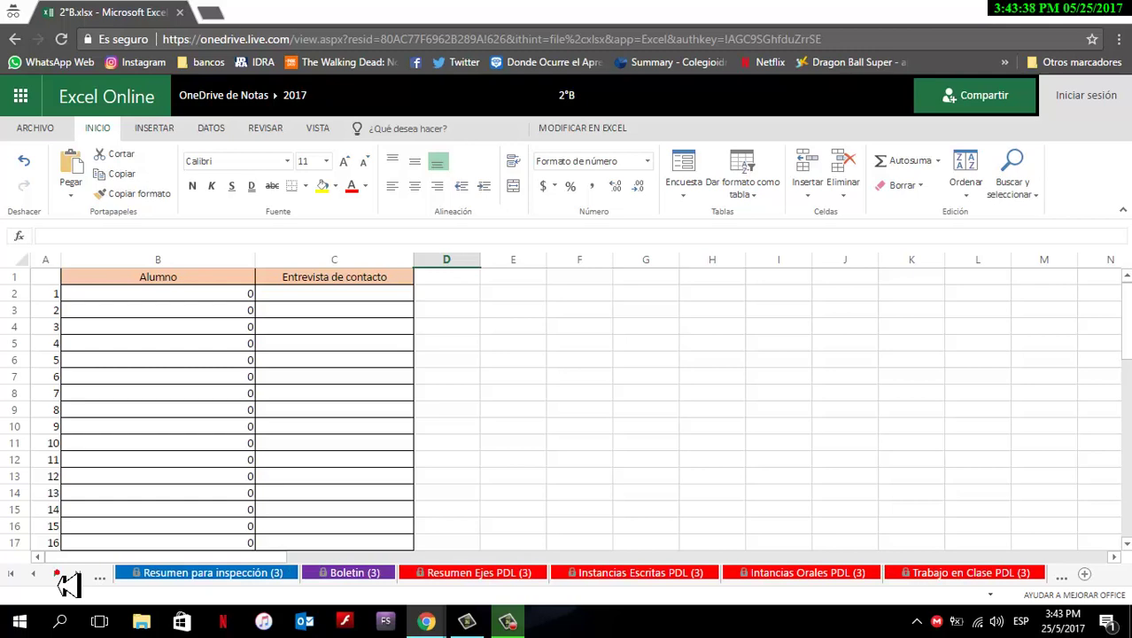
Return to the start of the sheet list and open the purple Boletin sheet of the first series
click(11, 573)
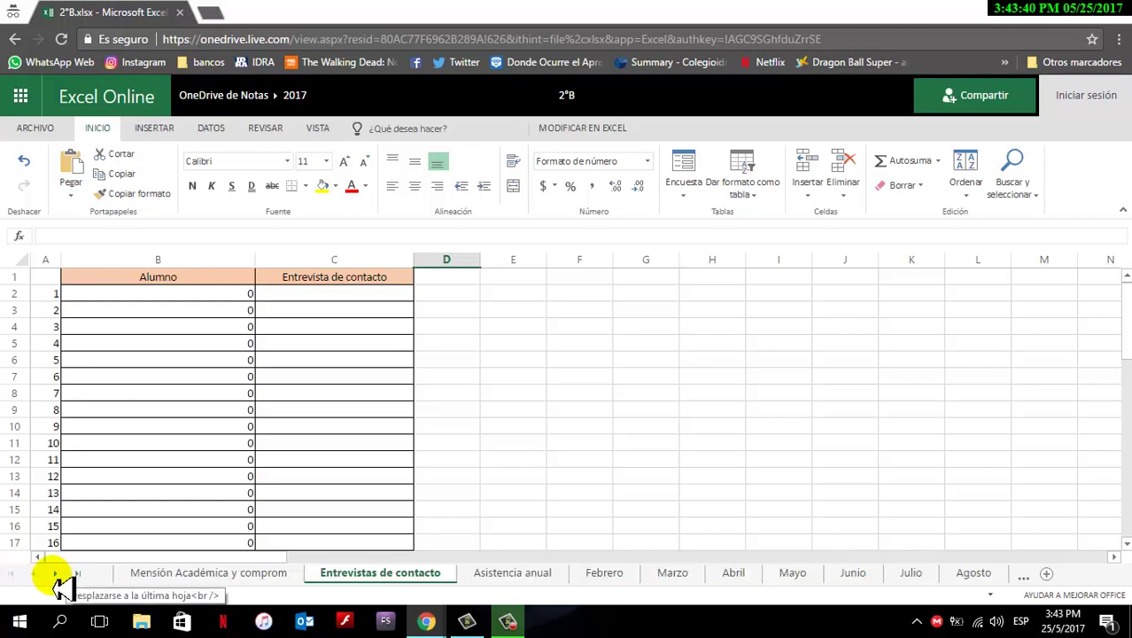
click(55, 573)
click(55, 573)
click(54, 573)
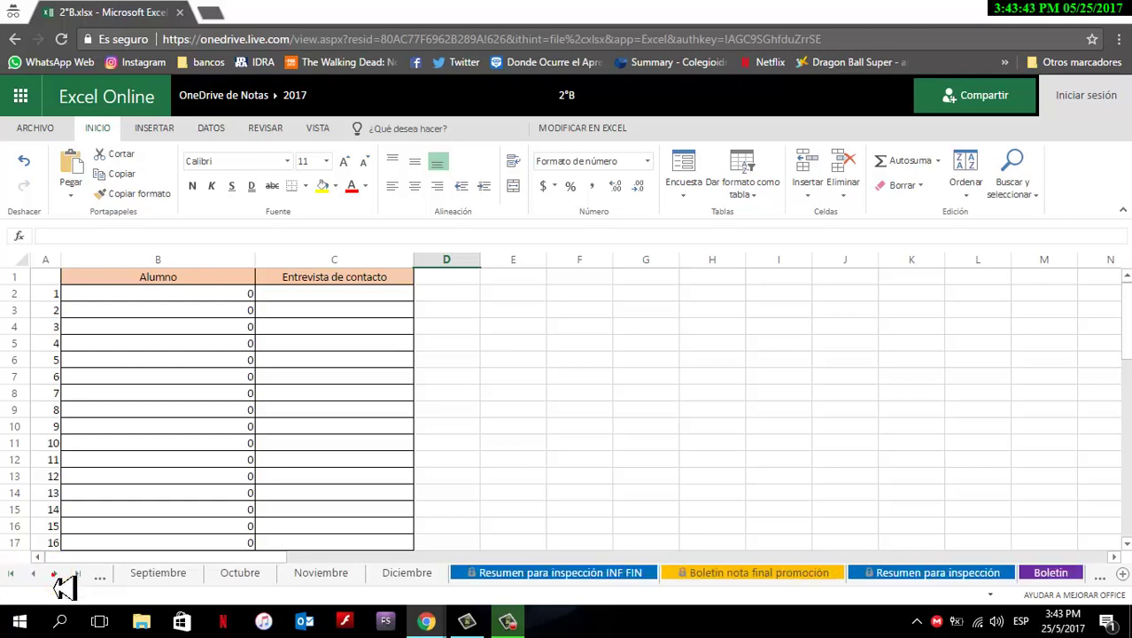
click(54, 573)
click(55, 573)
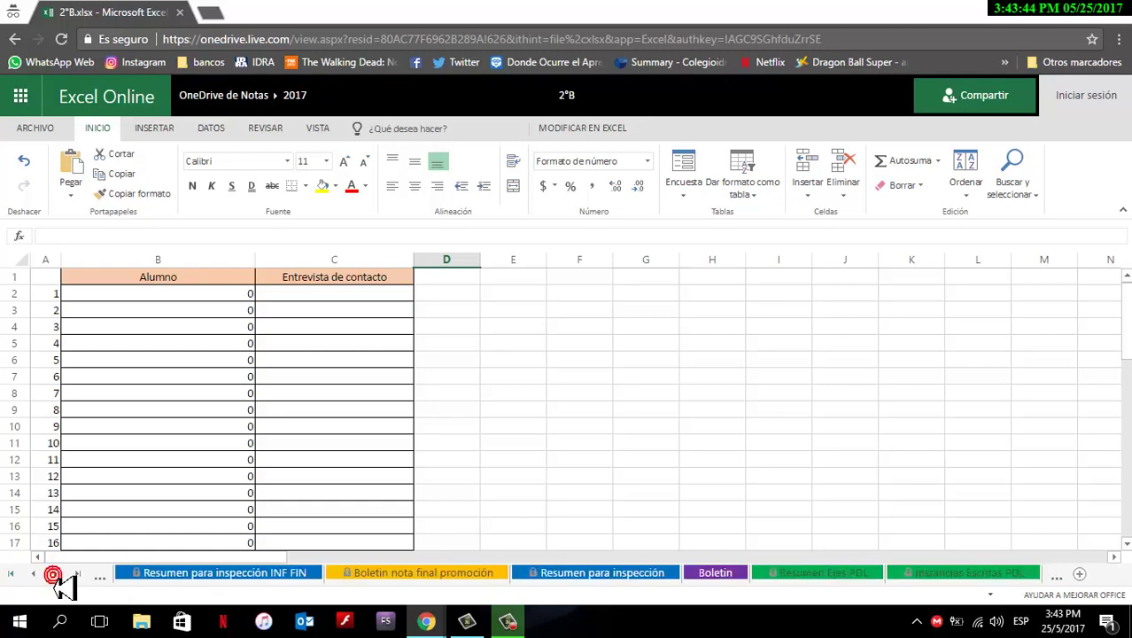
click(715, 573)
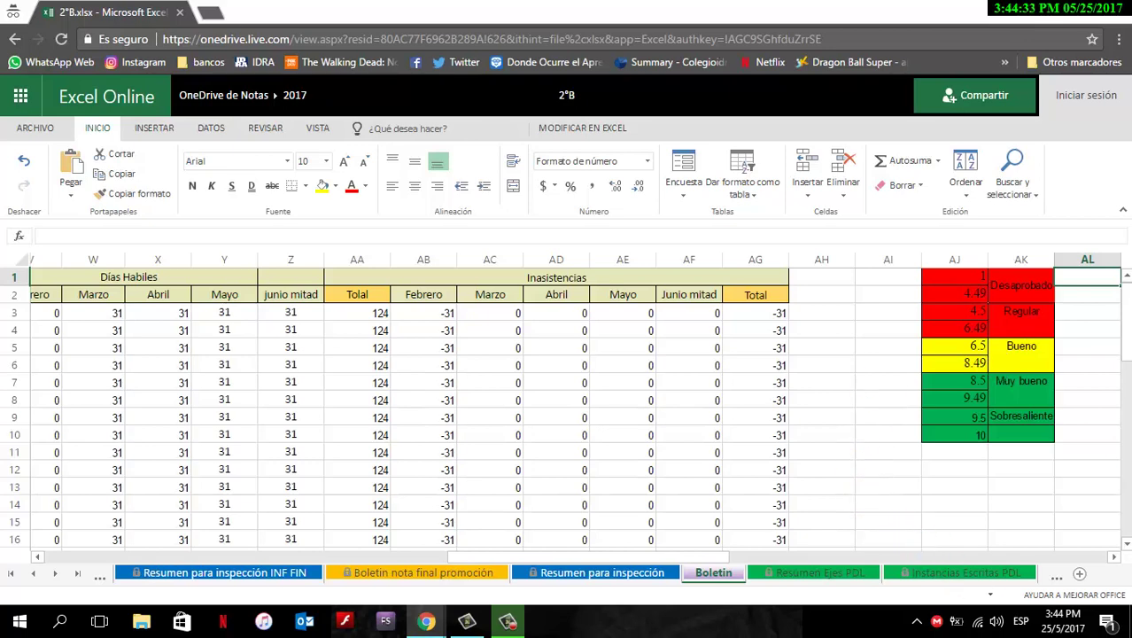
On the Trabajo en Clase PDL sheet, enter grades 5, 7 and 9 for the first student in TC 1 to TC 3
click(58, 581)
click(58, 581)
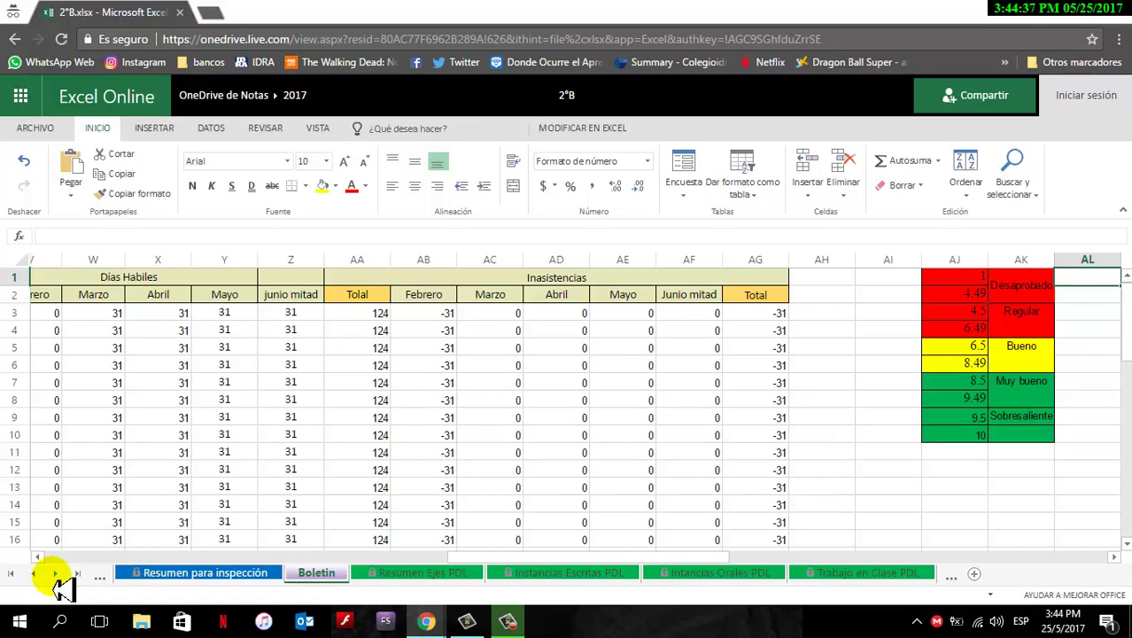
click(56, 576)
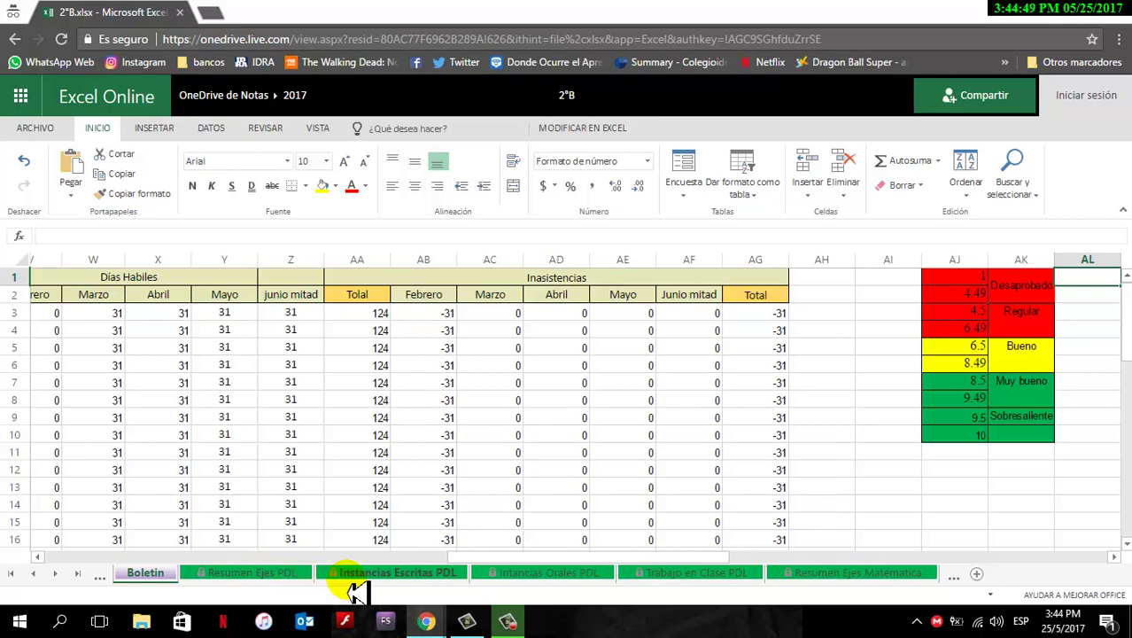
click(704, 576)
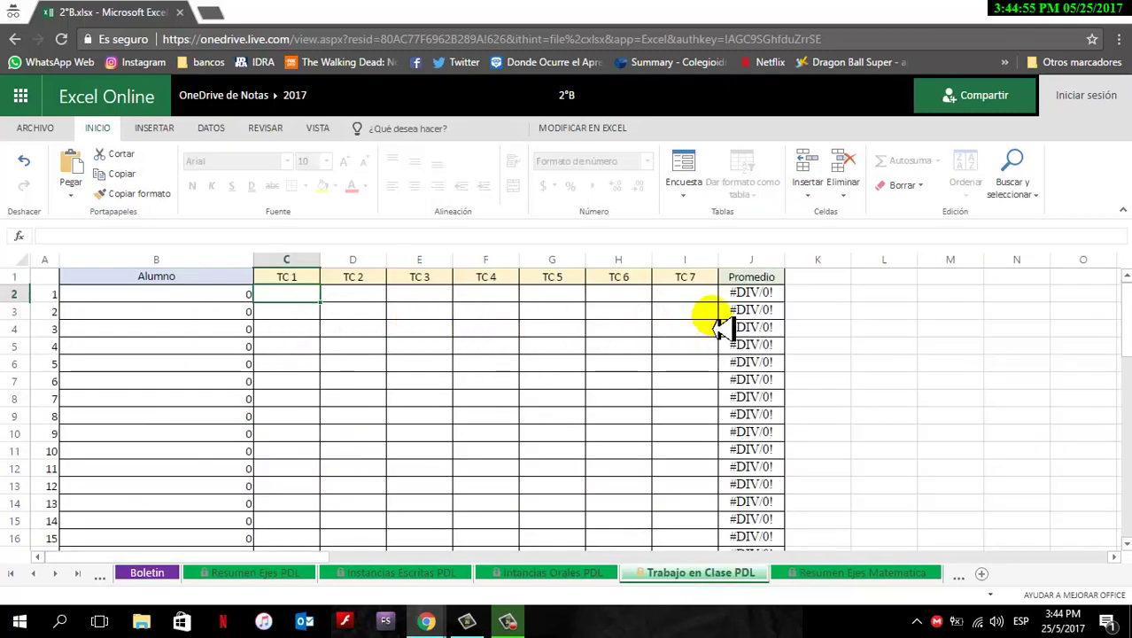
text(5)
key(Tab)
text(7)
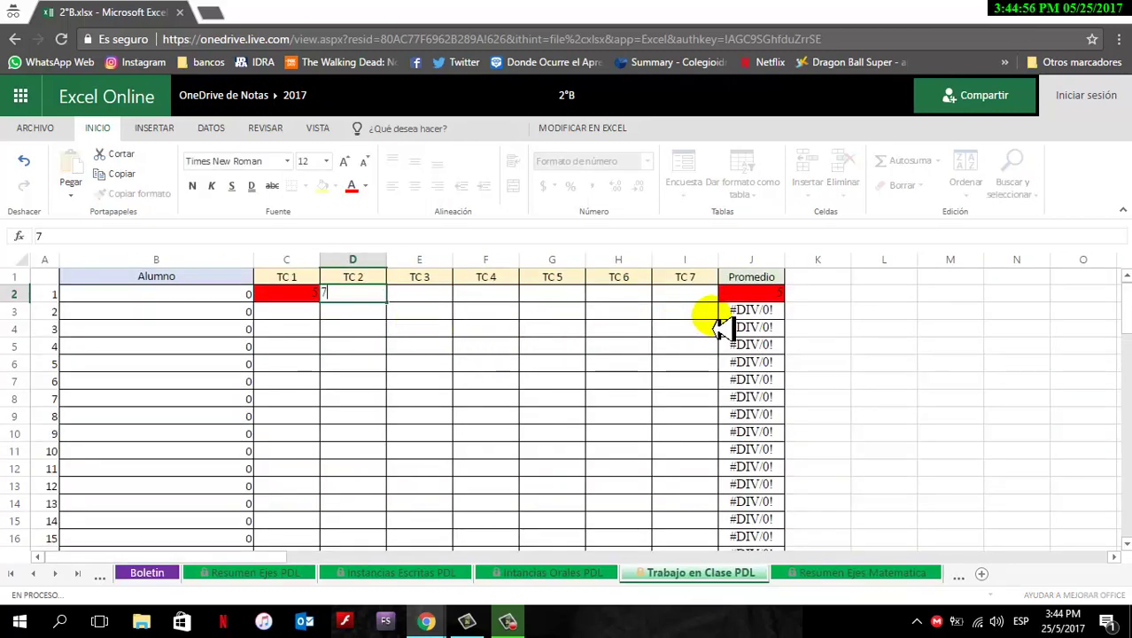
key(Tab)
text(9)
key(Tab)
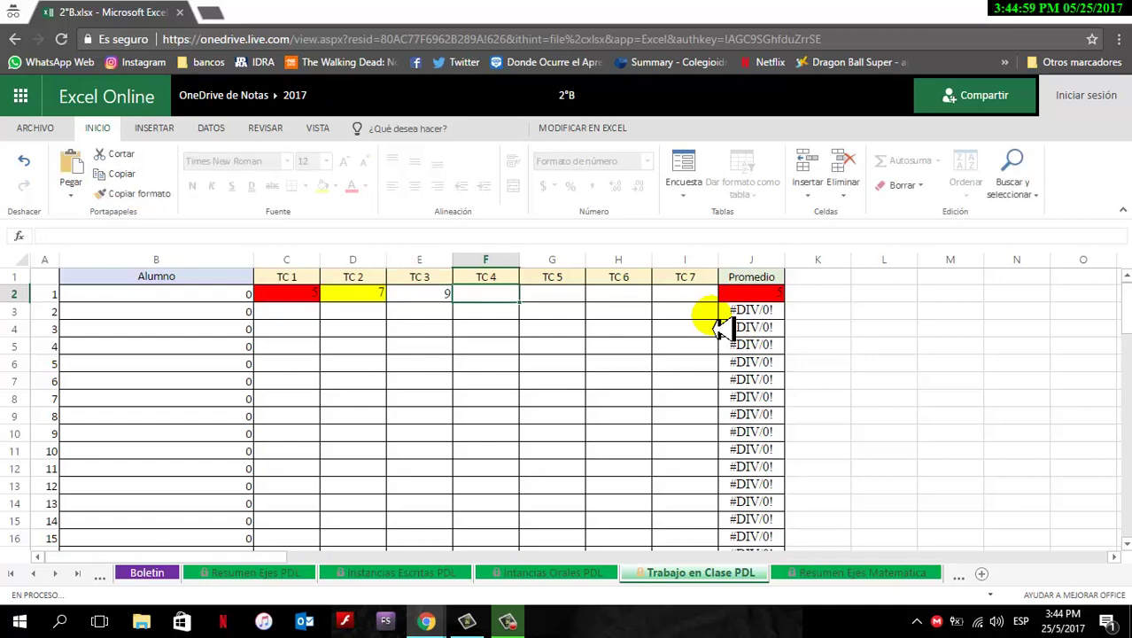
On the Intancias Orales PDL sheet, give the first student 5 in Lectura 1103, 7 in Instancia oral 2 and 10 in Instancia oral 3
click(589, 576)
text(5)
key(Tab)
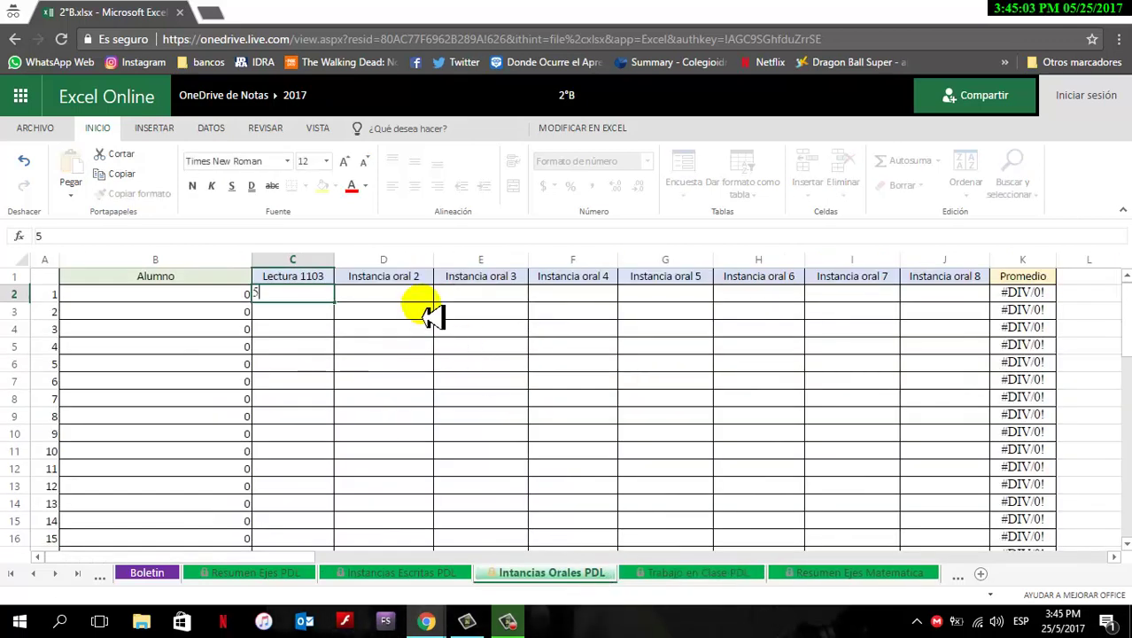
text(7)
key(Tab)
text(10)
key(Tab)
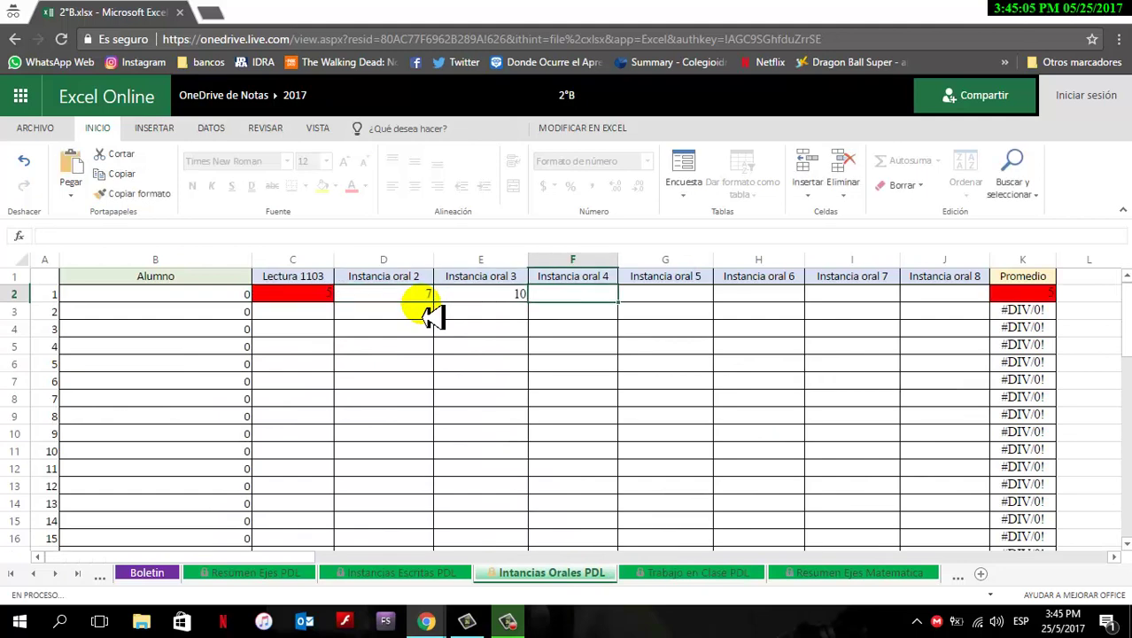
On the Instancias Escritas PDL sheet, give the first student 10 in Instancia 1, 5 in Instancia 2 and 7 in Instancia 3
click(372, 582)
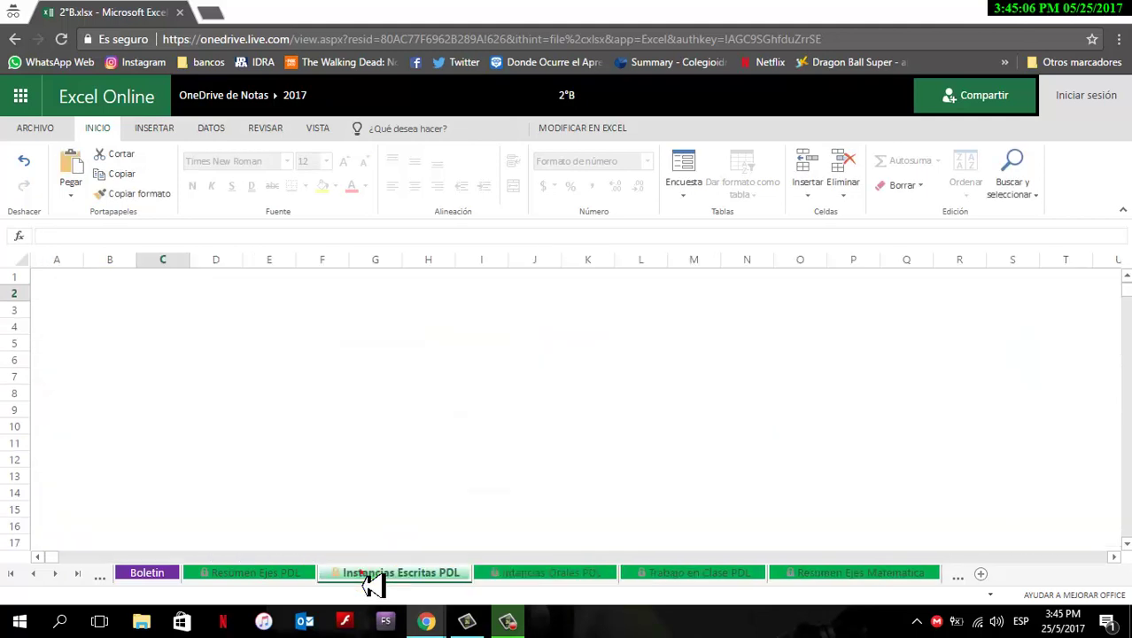
text(10)
key(Tab)
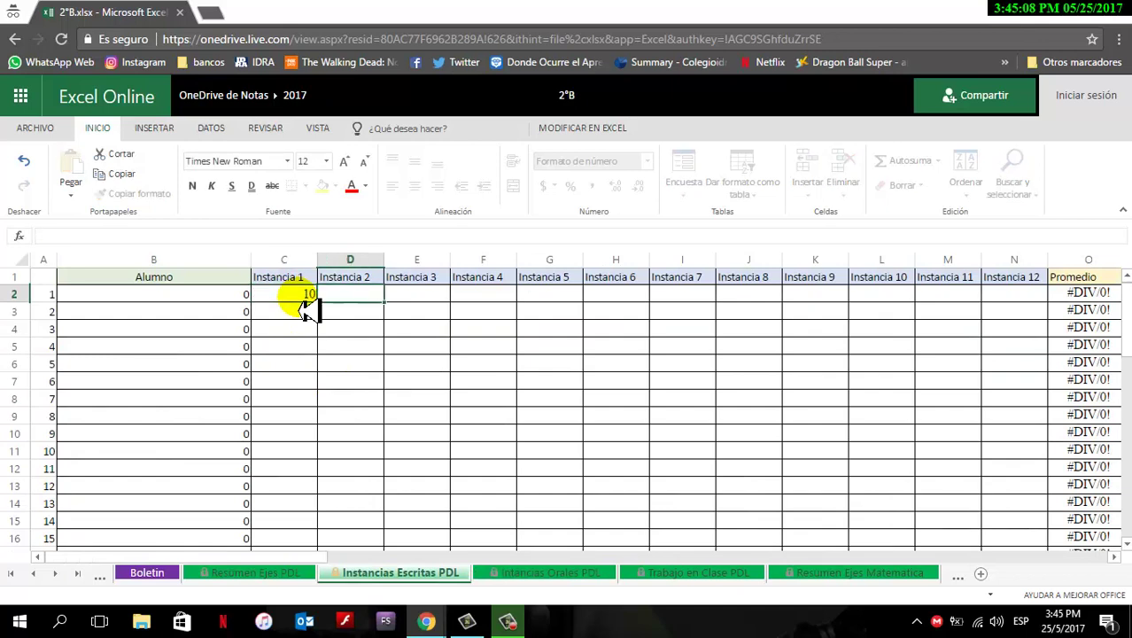
text(5)
key(Tab)
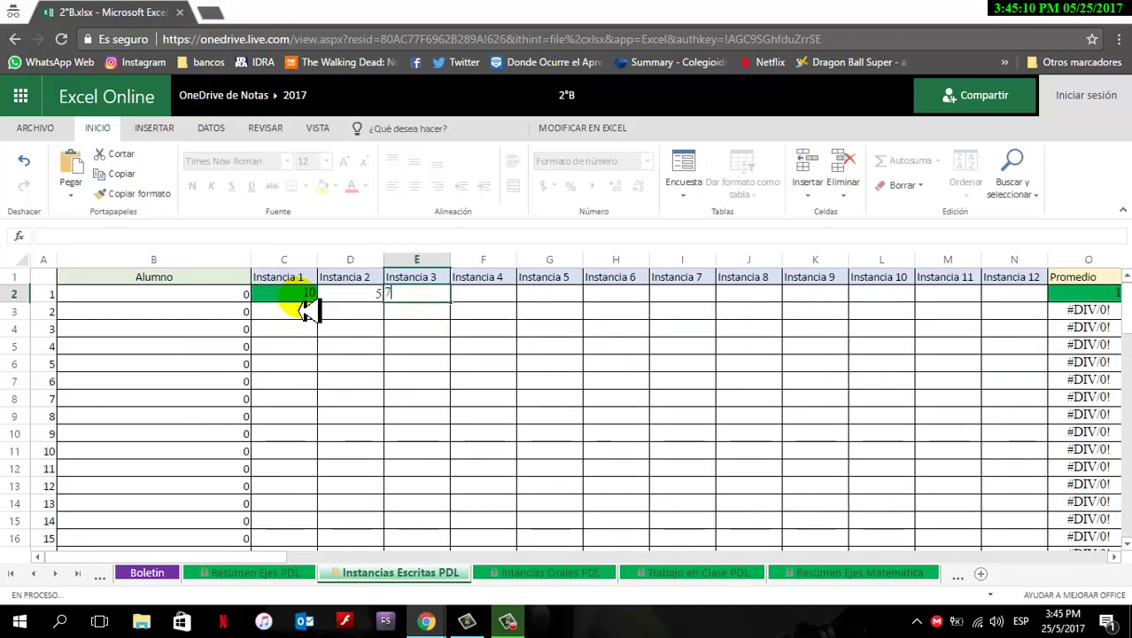
text(7)
key(Return)
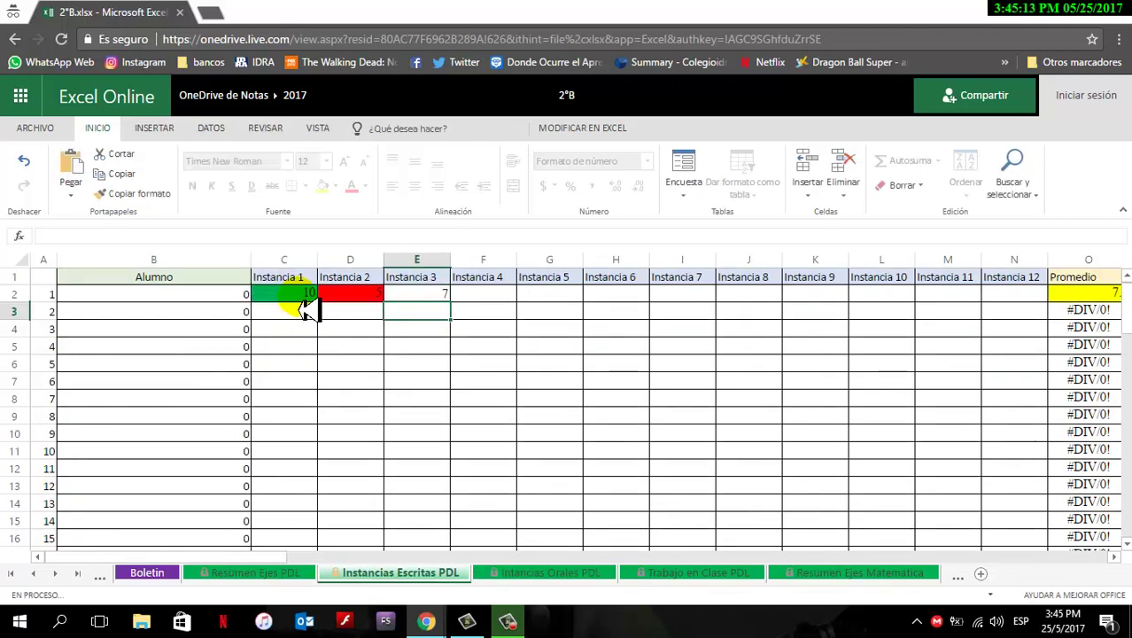
Check the first student's Nota on Resumen Ejes PDL and the P. Lenguaje Promedio and Oficial cells on the Boletin sheet
click(239, 576)
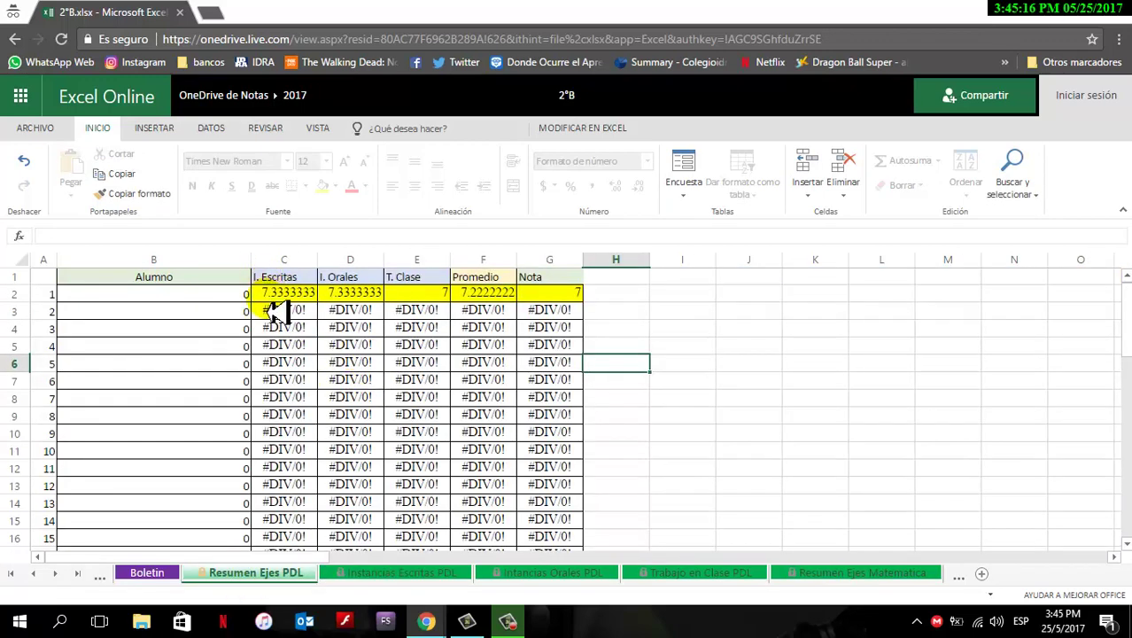
click(541, 296)
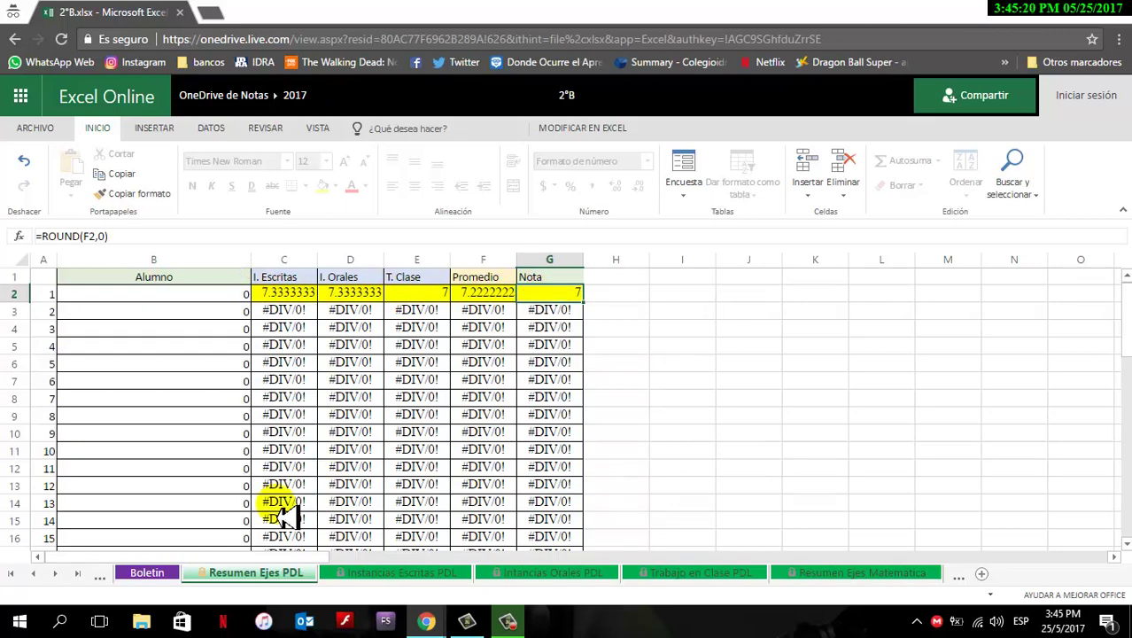
click(147, 573)
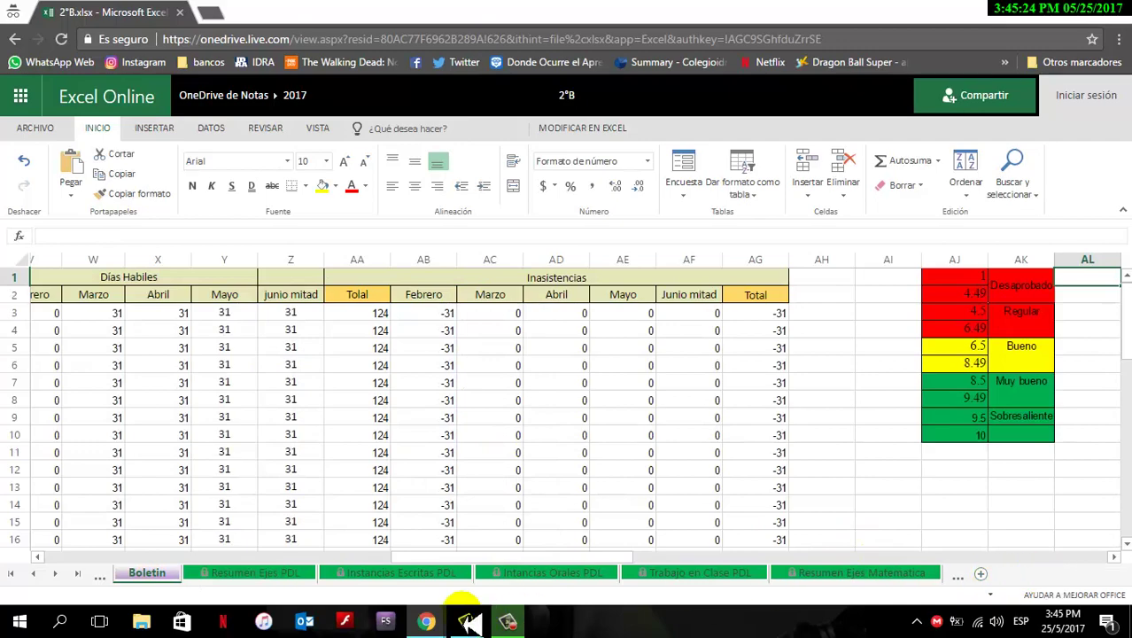
drag(551, 576, 245, 561)
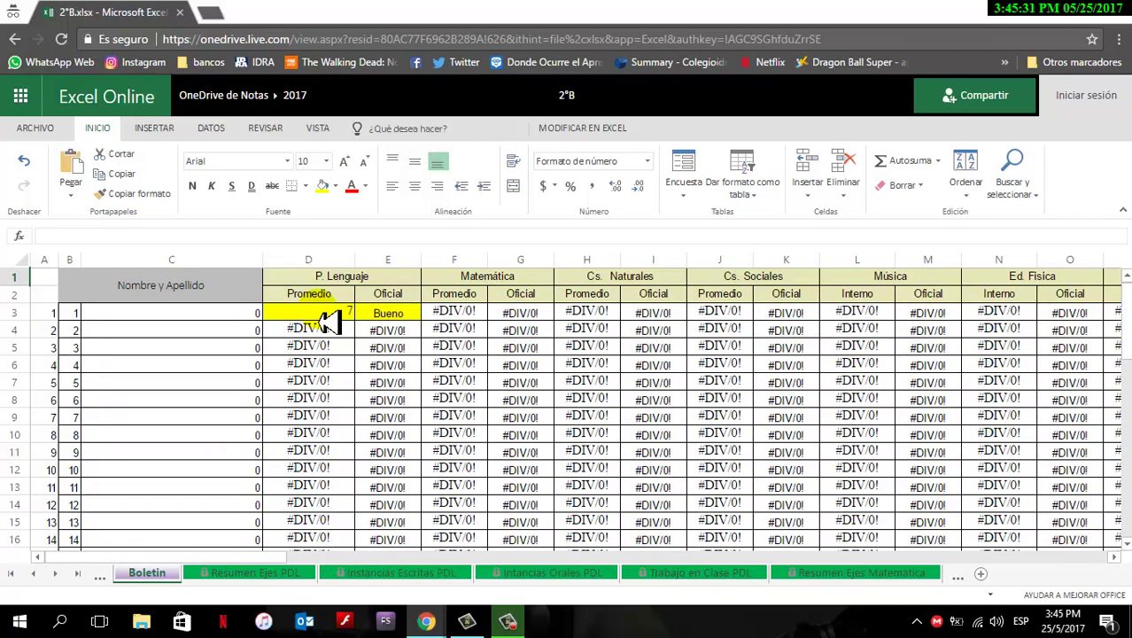
click(398, 325)
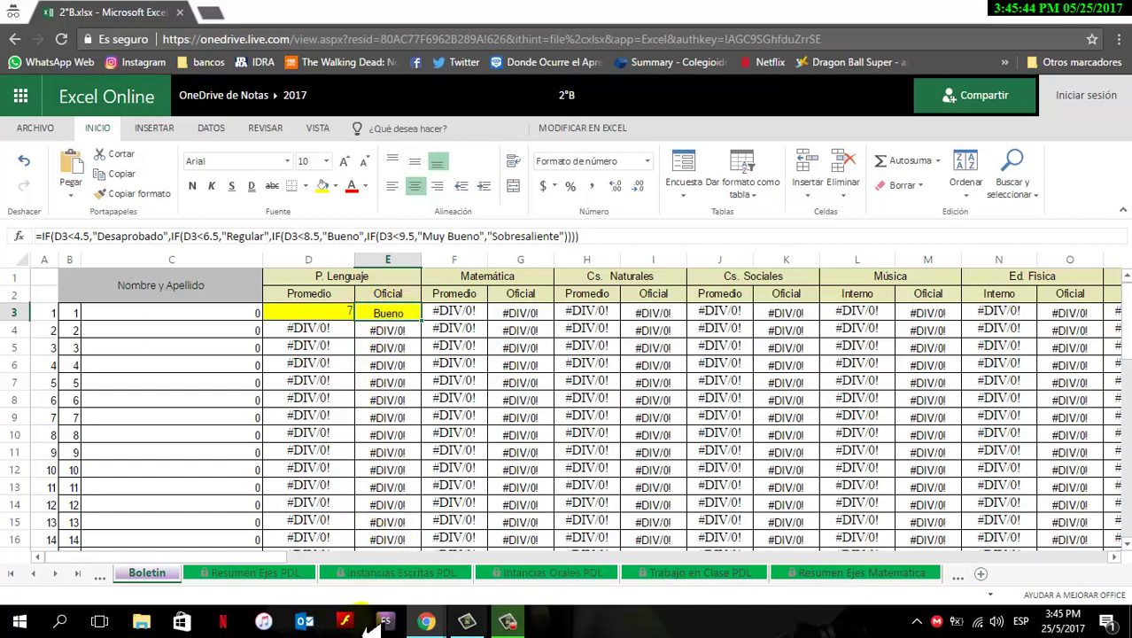
Browse the green sheet list past the PDL and Matematica sheets to the Cs. Soc sheets
click(57, 574)
click(57, 574)
click(57, 574)
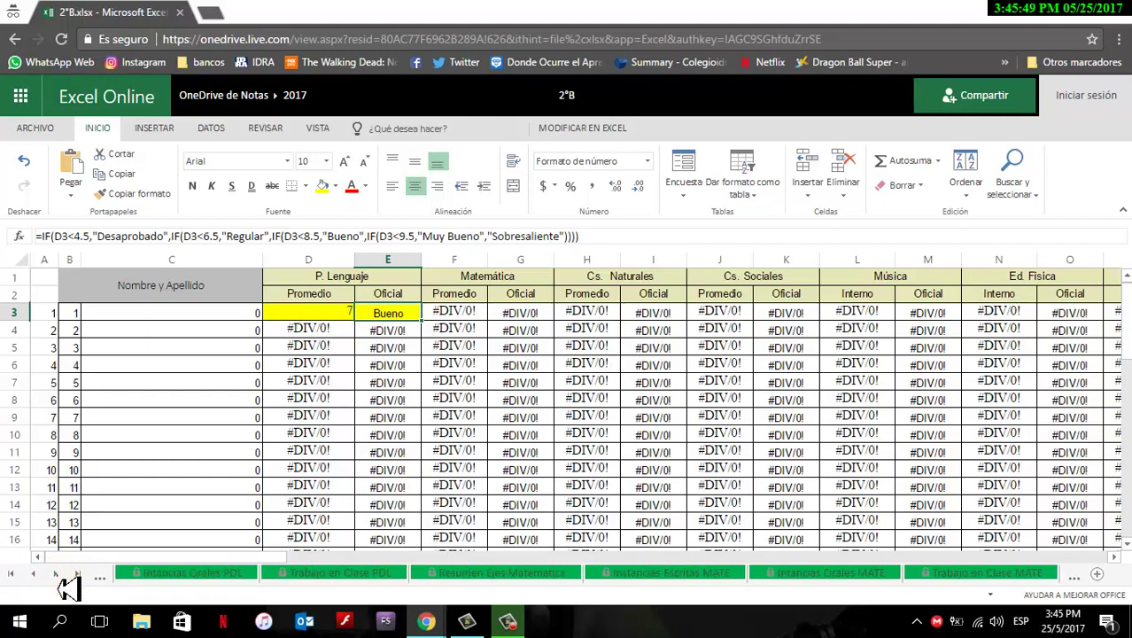
click(57, 574)
click(56, 574)
click(56, 574)
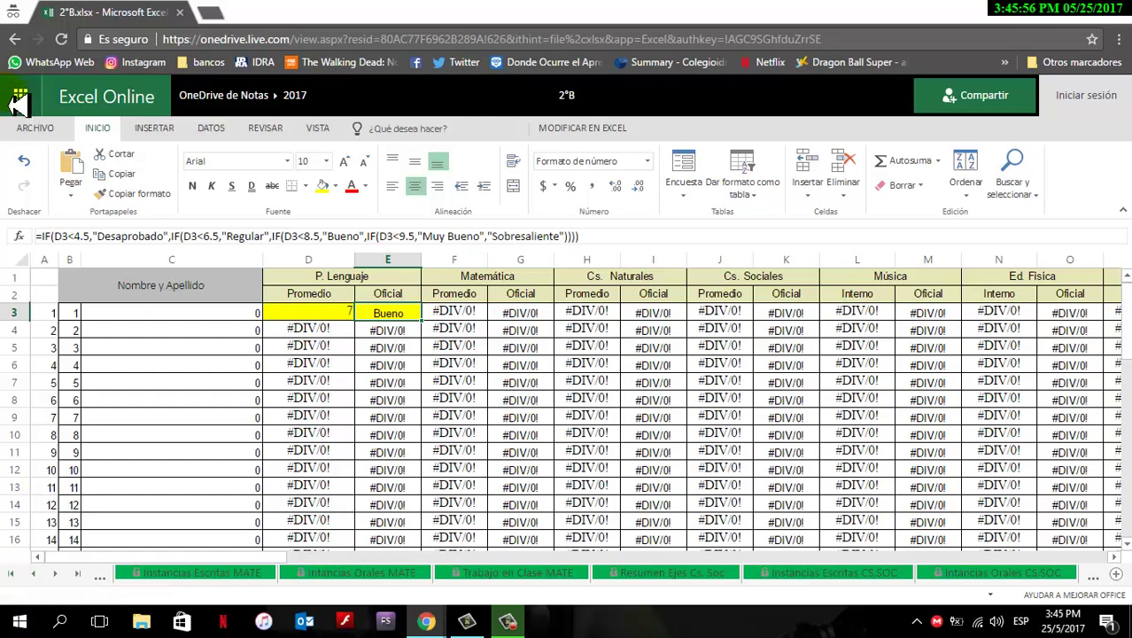
Return to the Planillas de Calificaciones course page and open the 4°B grade workbook
click(15, 40)
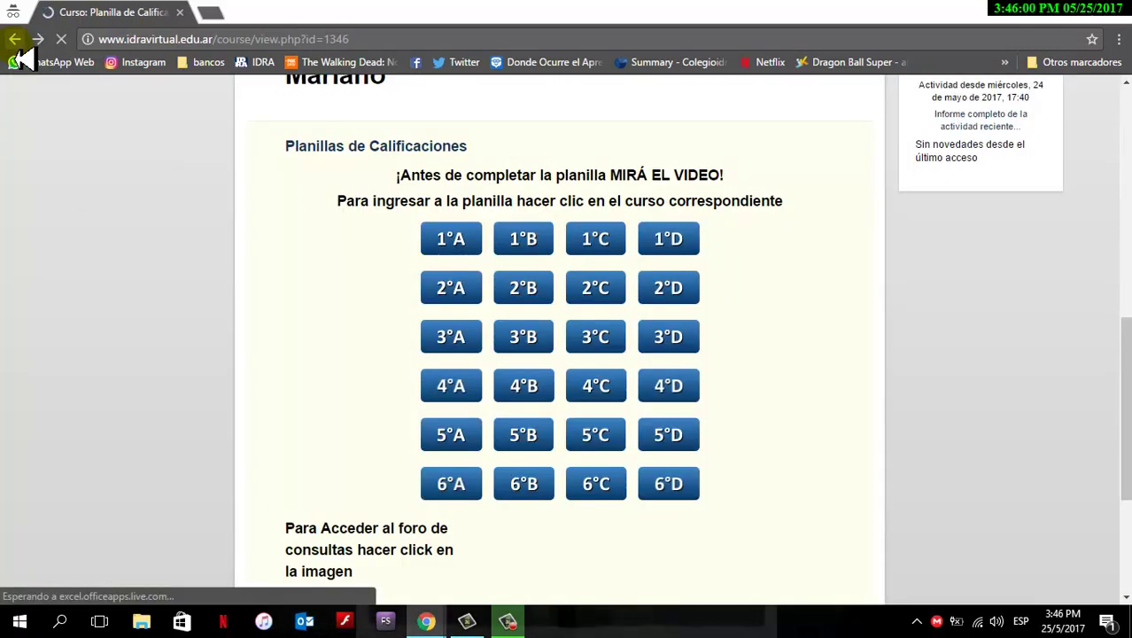
click(530, 388)
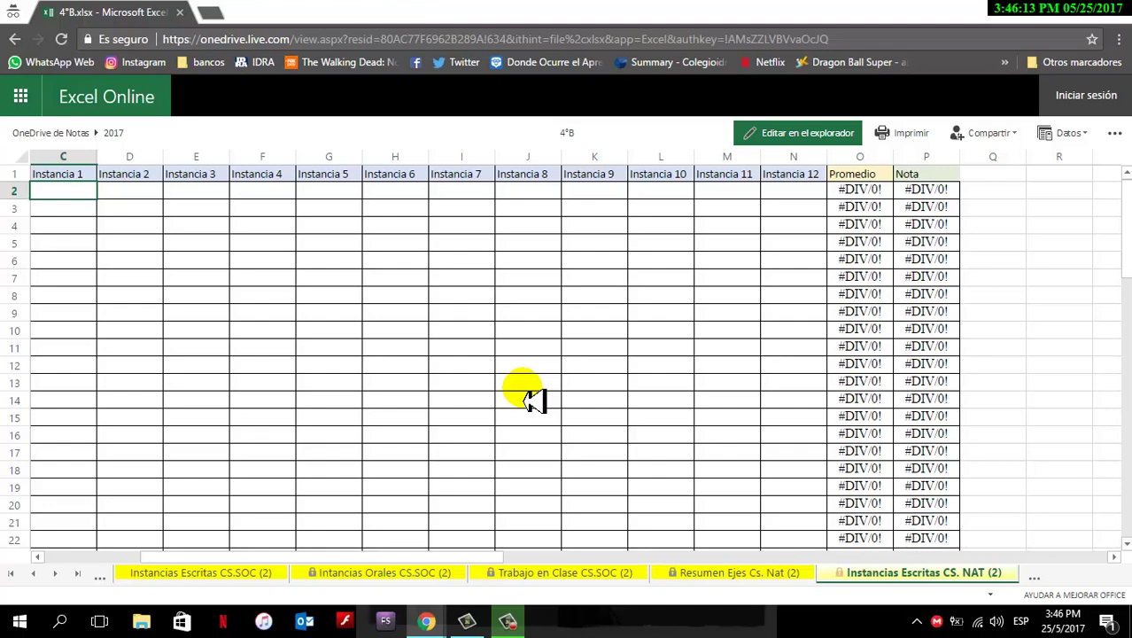
Browse the 4°B sheet list to the red (3) sheets, and return to the yellow Ingles (2) sheets
click(56, 574)
click(56, 573)
click(56, 574)
click(57, 574)
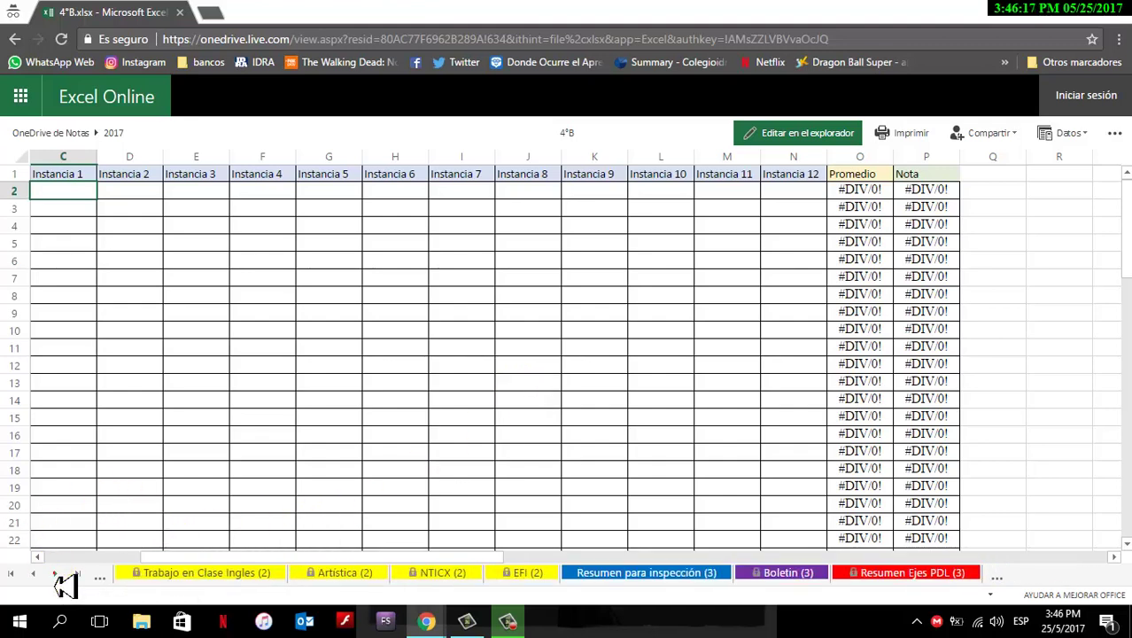
click(57, 574)
click(56, 574)
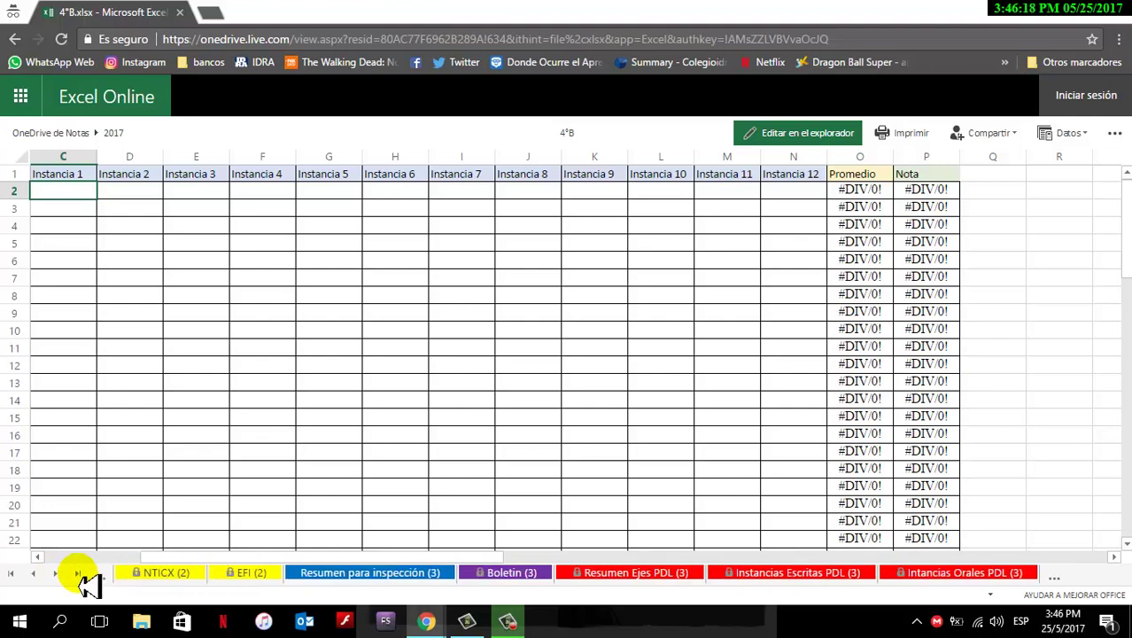
click(35, 573)
click(35, 574)
click(36, 574)
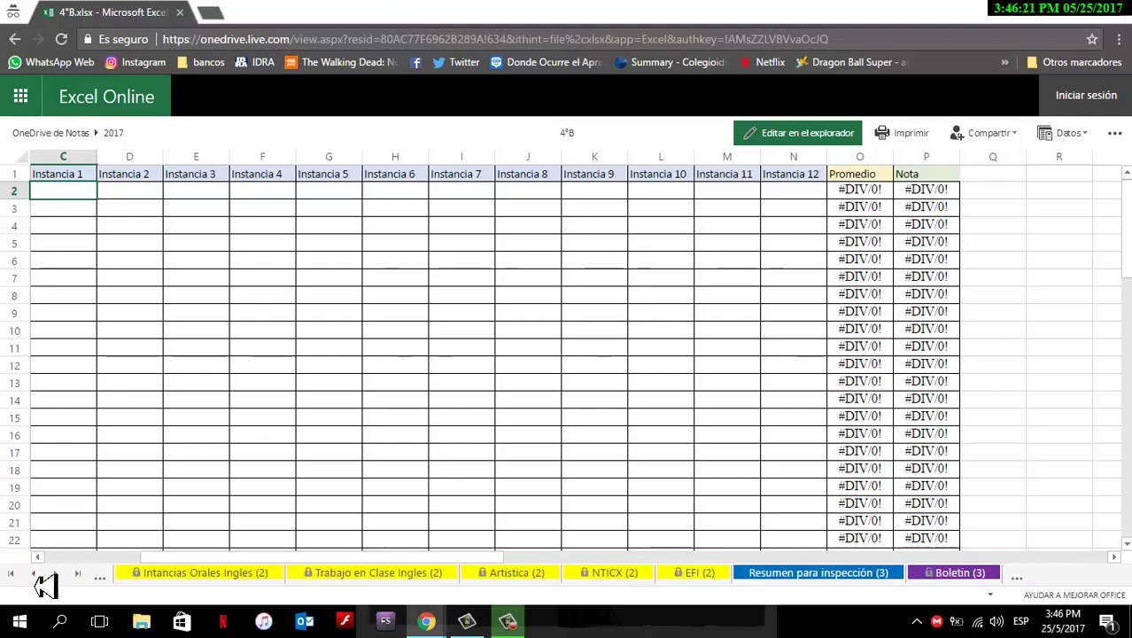
click(35, 574)
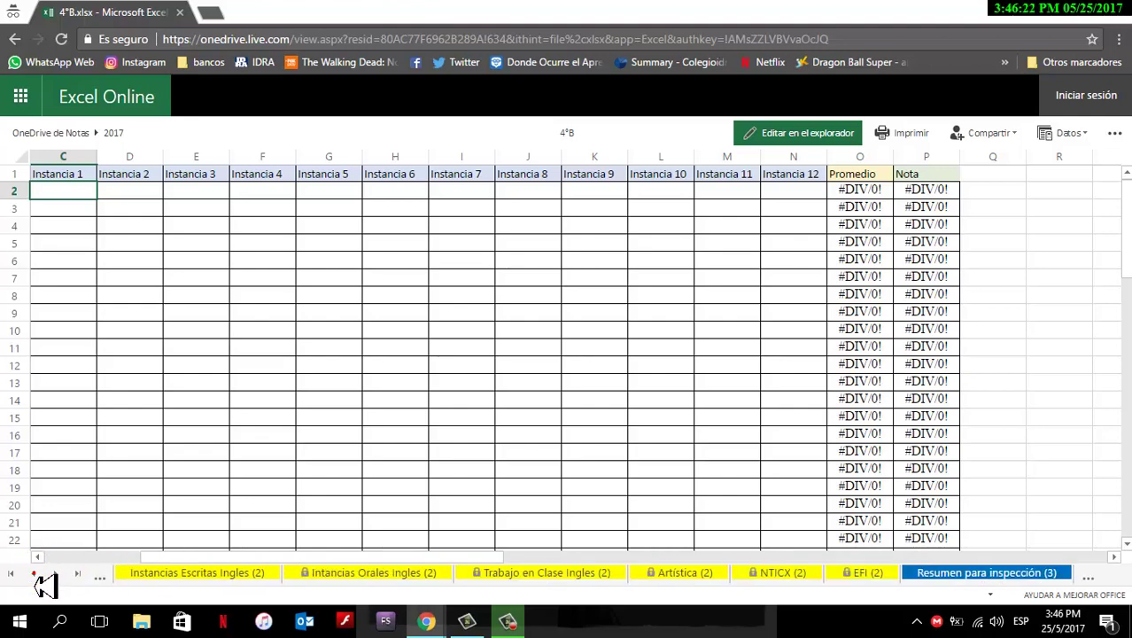
Review the Ingles (2) sheets for oral work, class work and written work, including the last columns of Instancias Escritas Ingles (2)
click(372, 576)
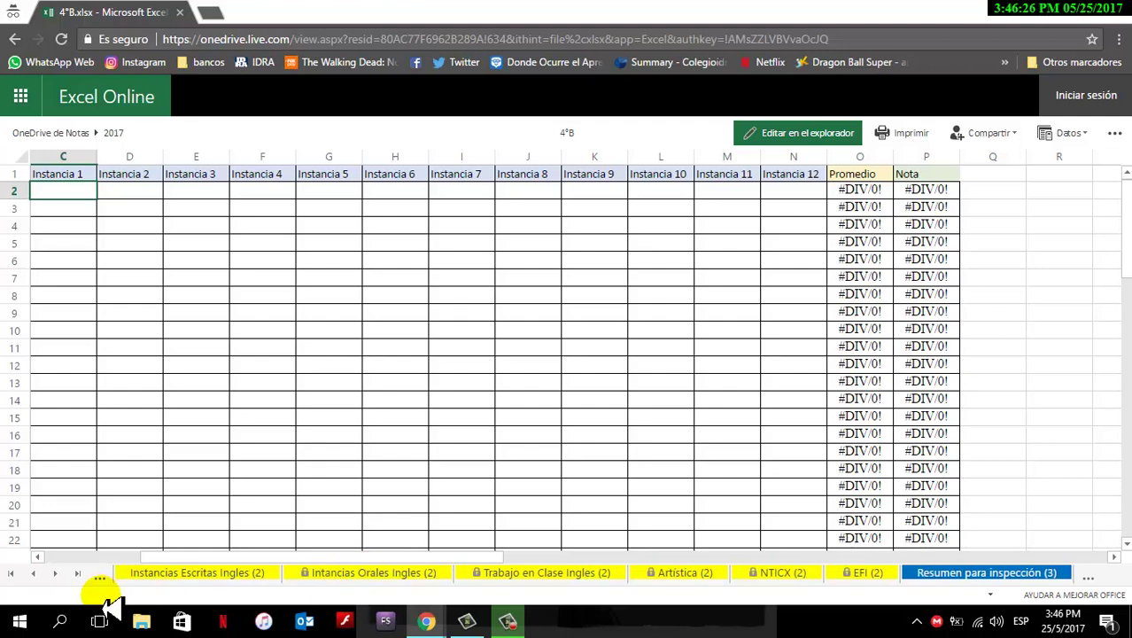
click(33, 574)
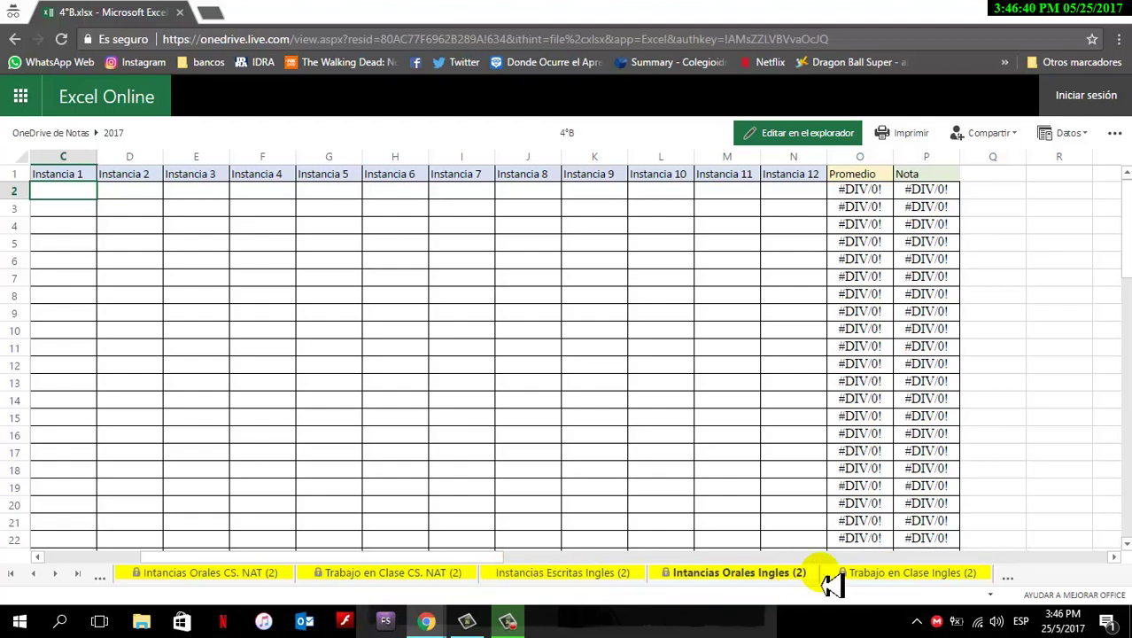
click(872, 576)
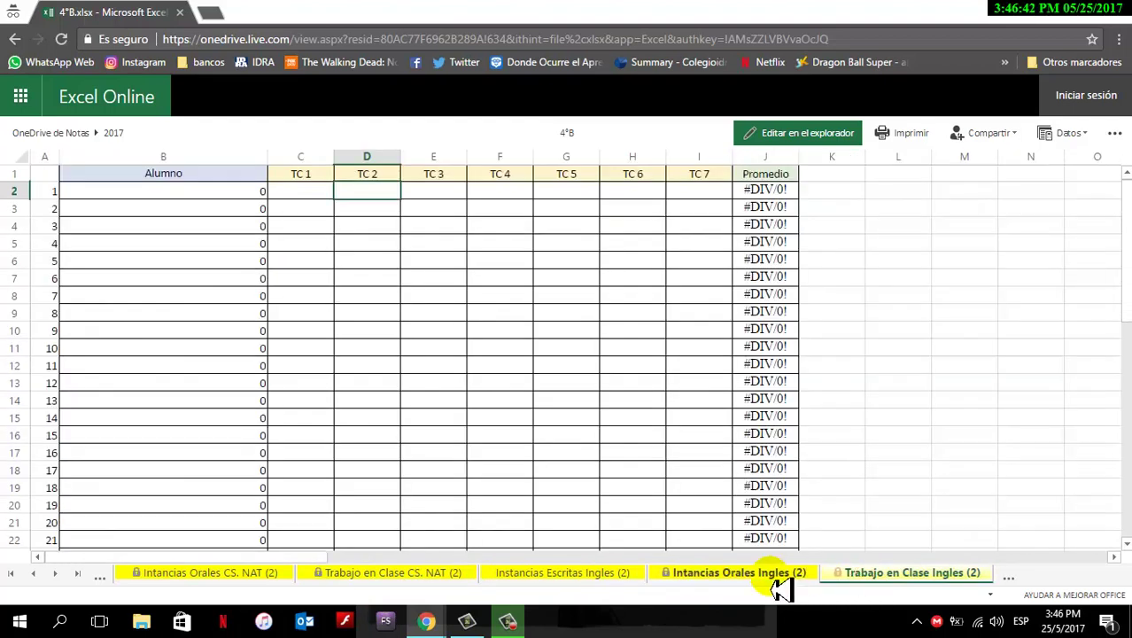
click(774, 577)
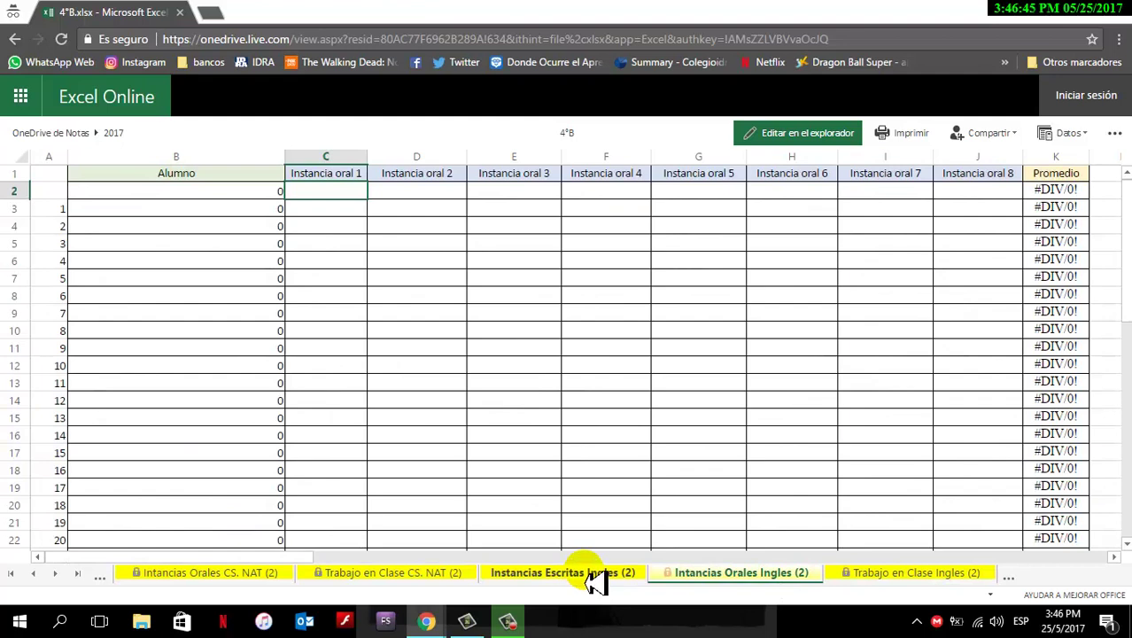
click(595, 578)
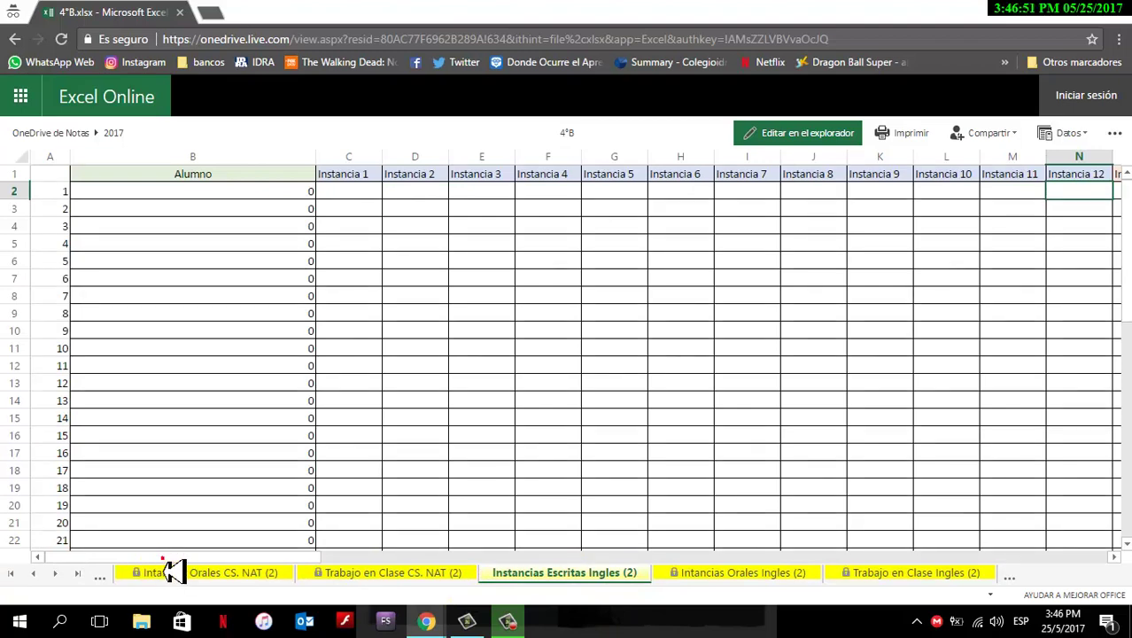
drag(168, 563, 292, 588)
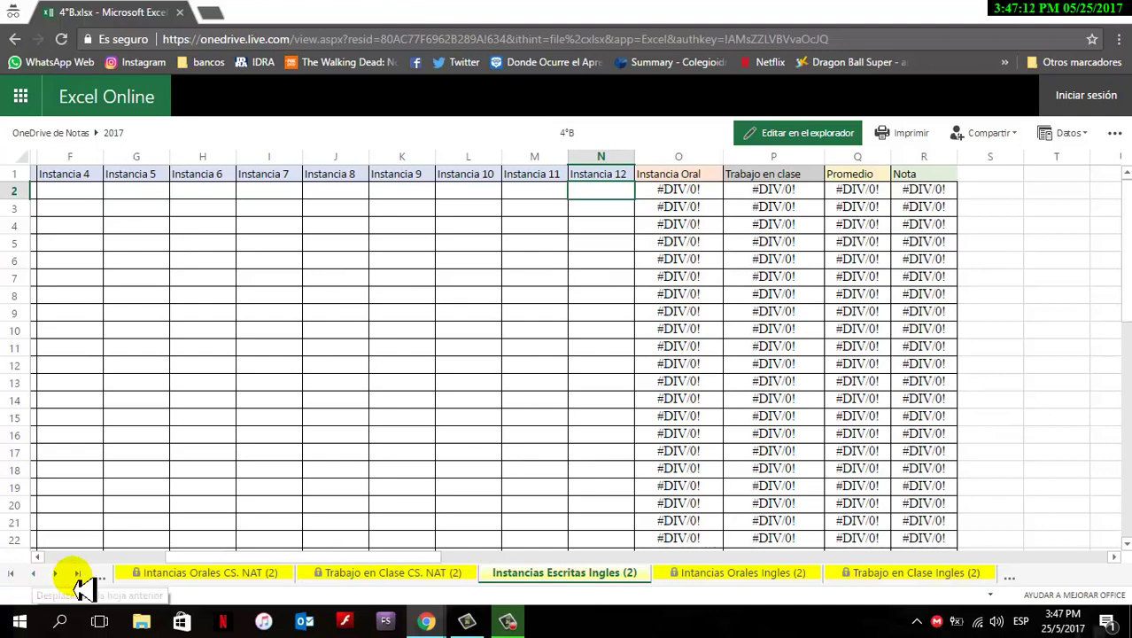
Return to the start of the 4°B sheet list and open the Marzo attendance sheet
click(35, 573)
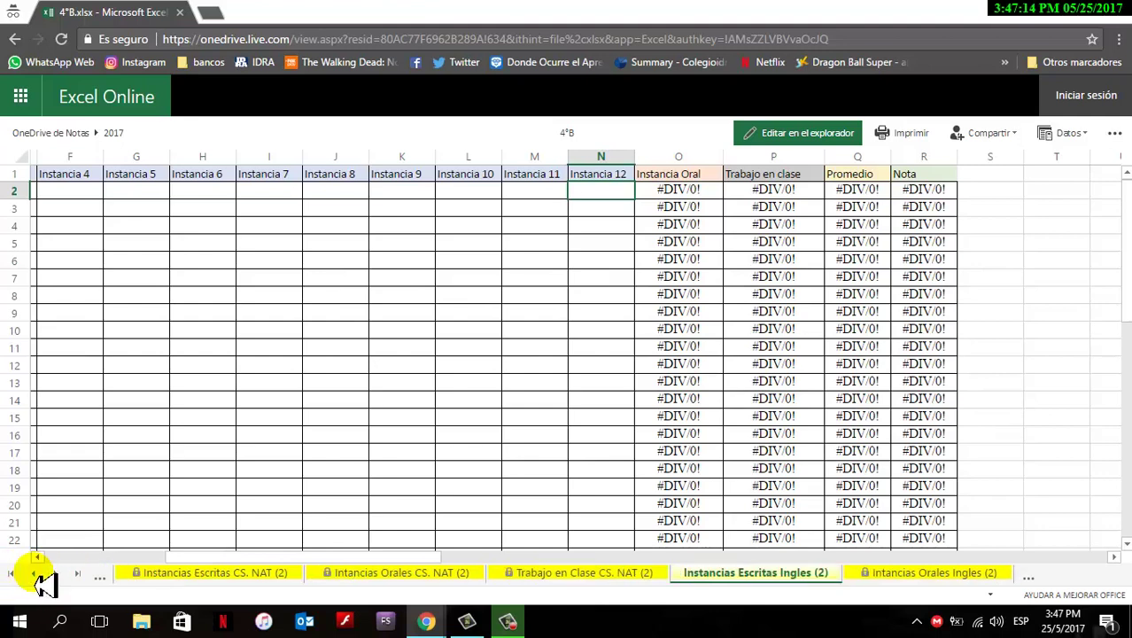
click(35, 574)
click(35, 574)
click(35, 574)
click(36, 573)
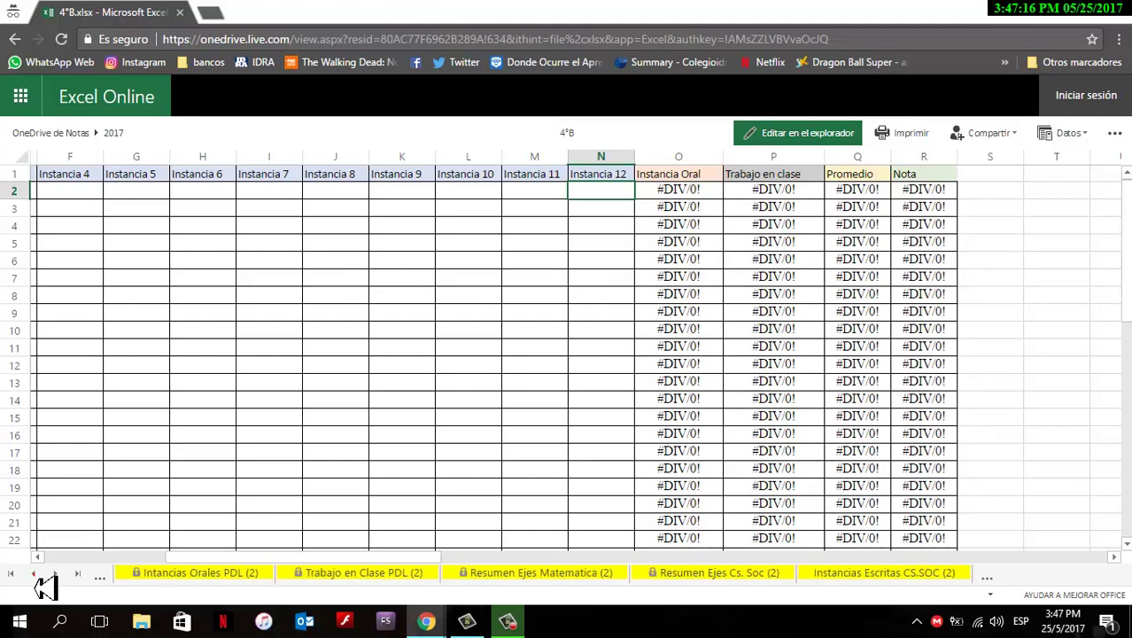
click(35, 574)
click(36, 574)
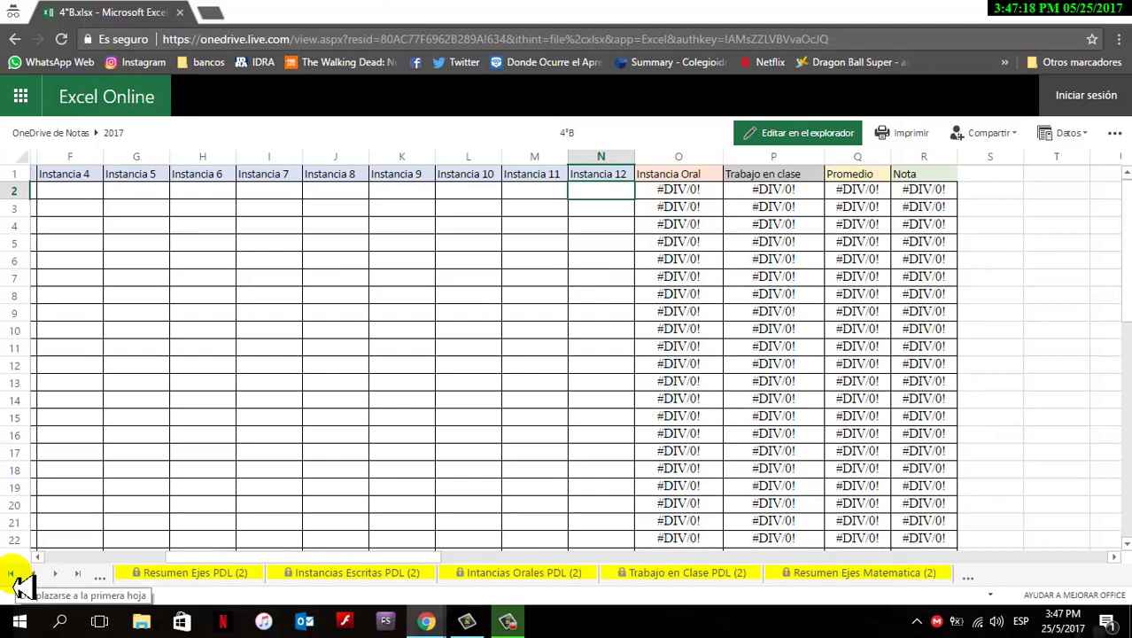
click(10, 574)
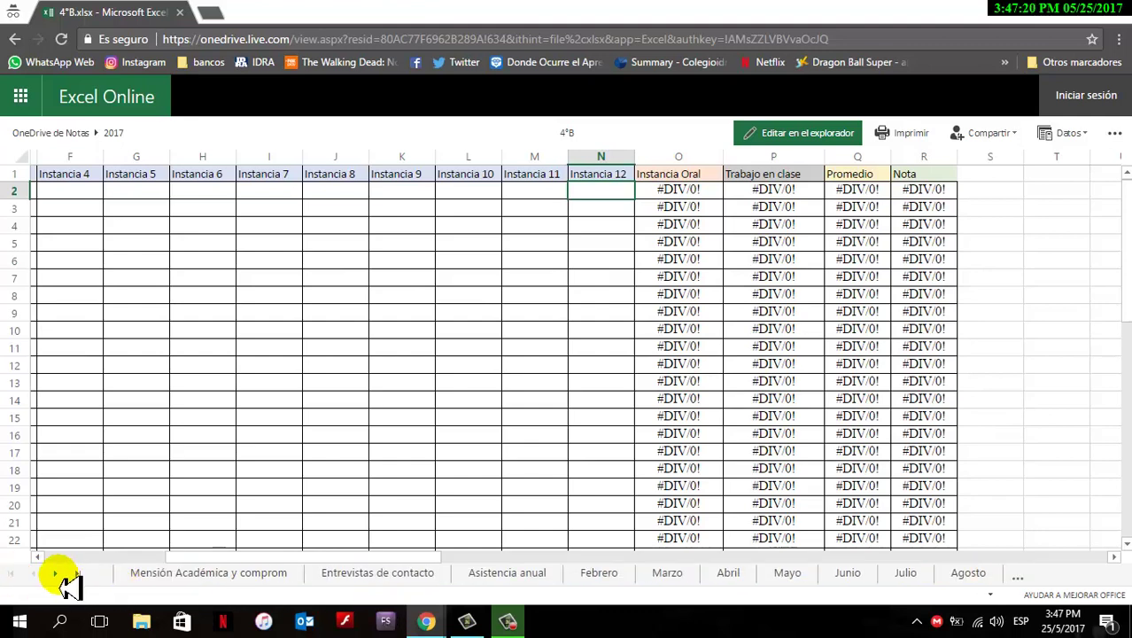
click(56, 574)
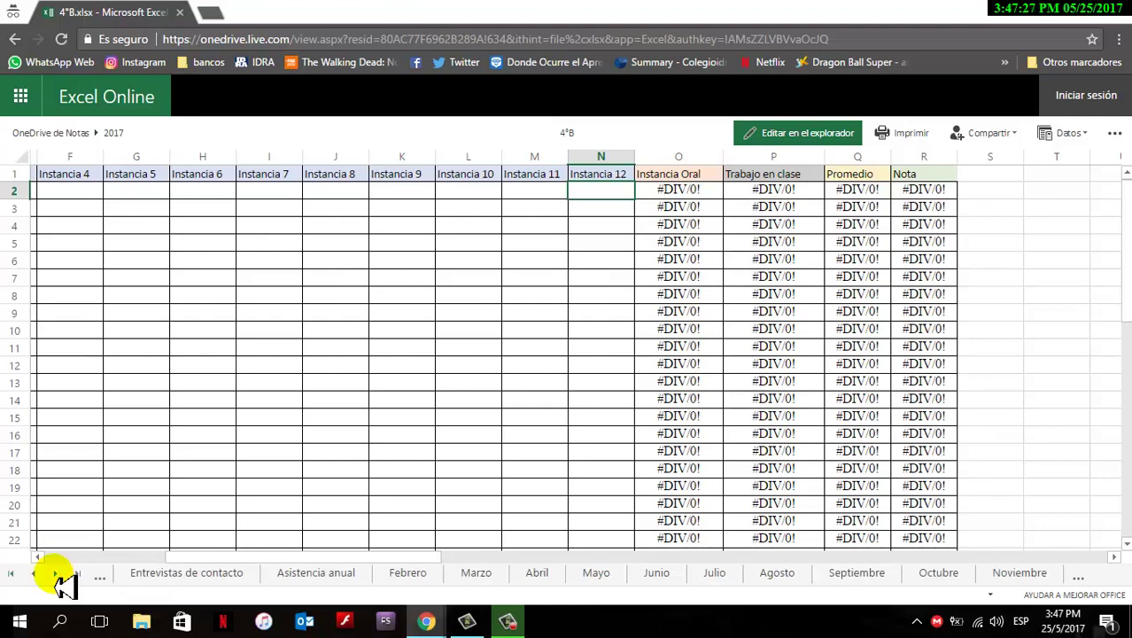
click(476, 573)
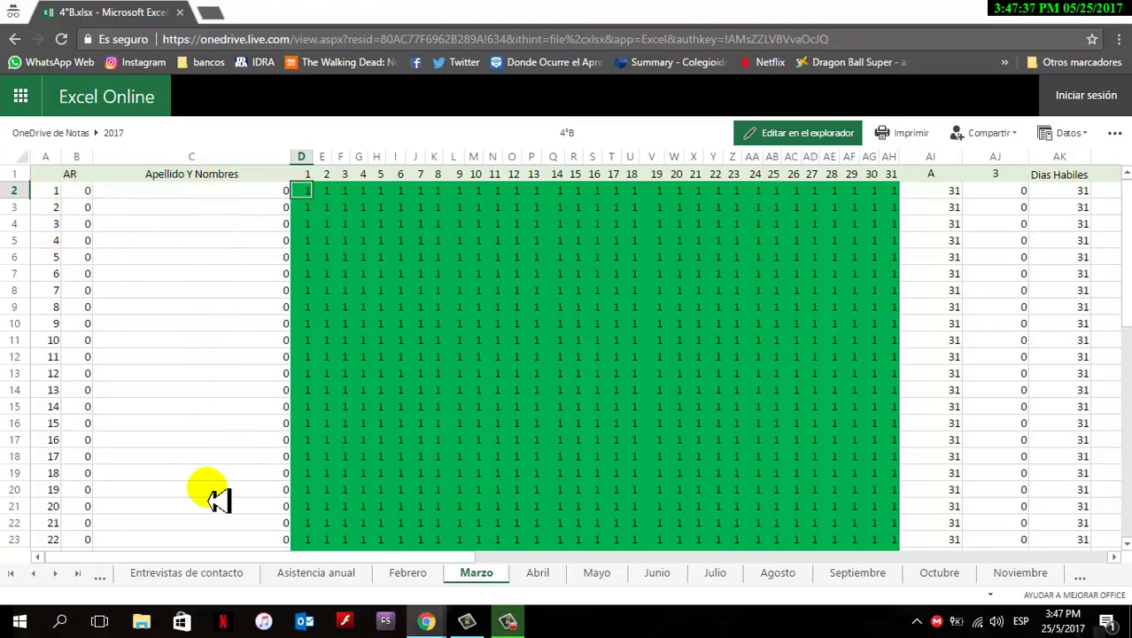
Switch the 4°B workbook from read-only mode to editing in the browser
click(74, 193)
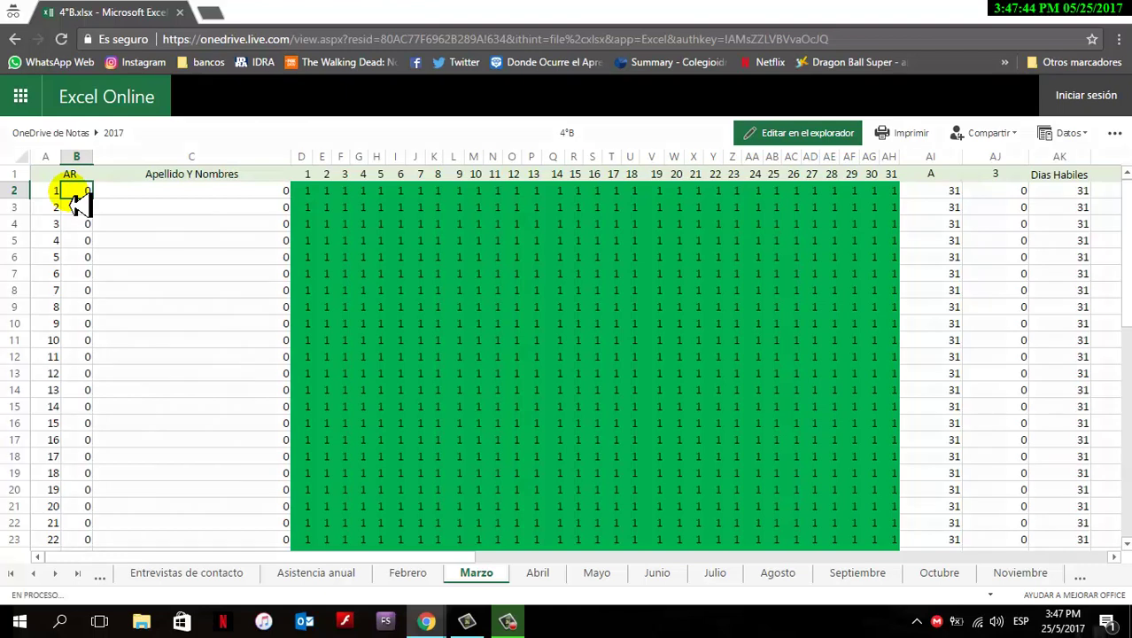
click(75, 204)
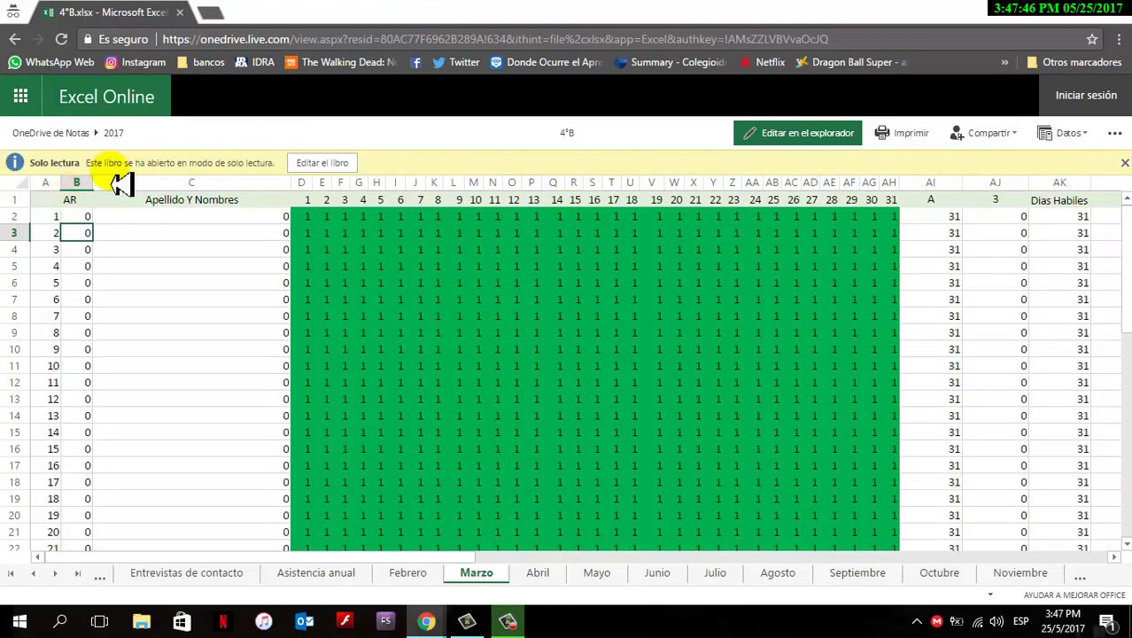
click(781, 135)
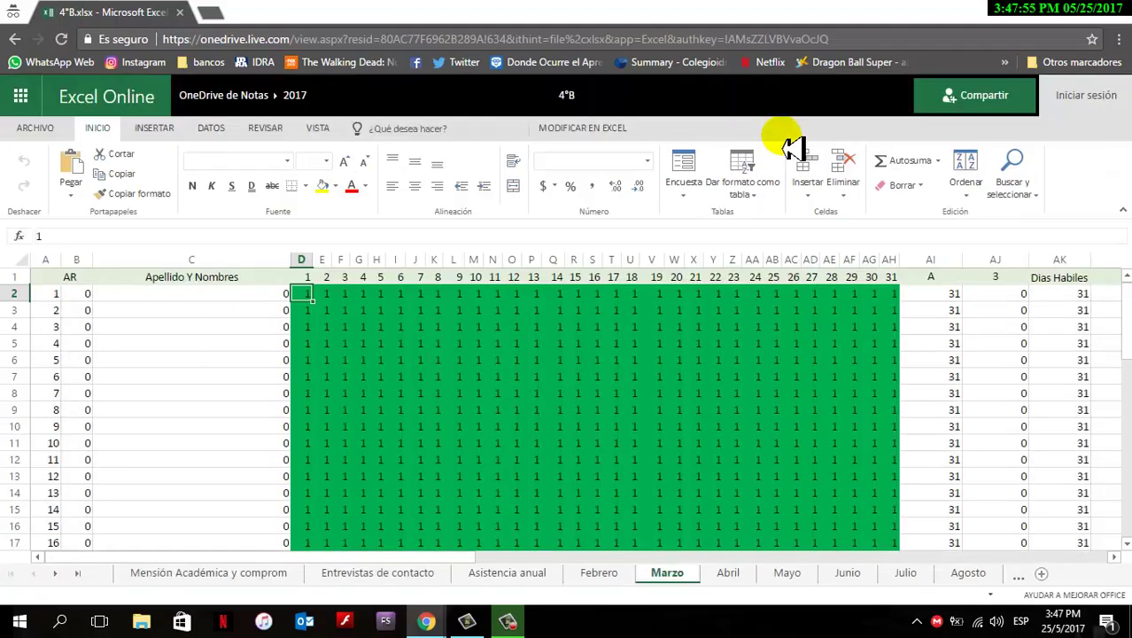
On the Marzo sheet, enter 1 in the AR column for the first three students
click(87, 296)
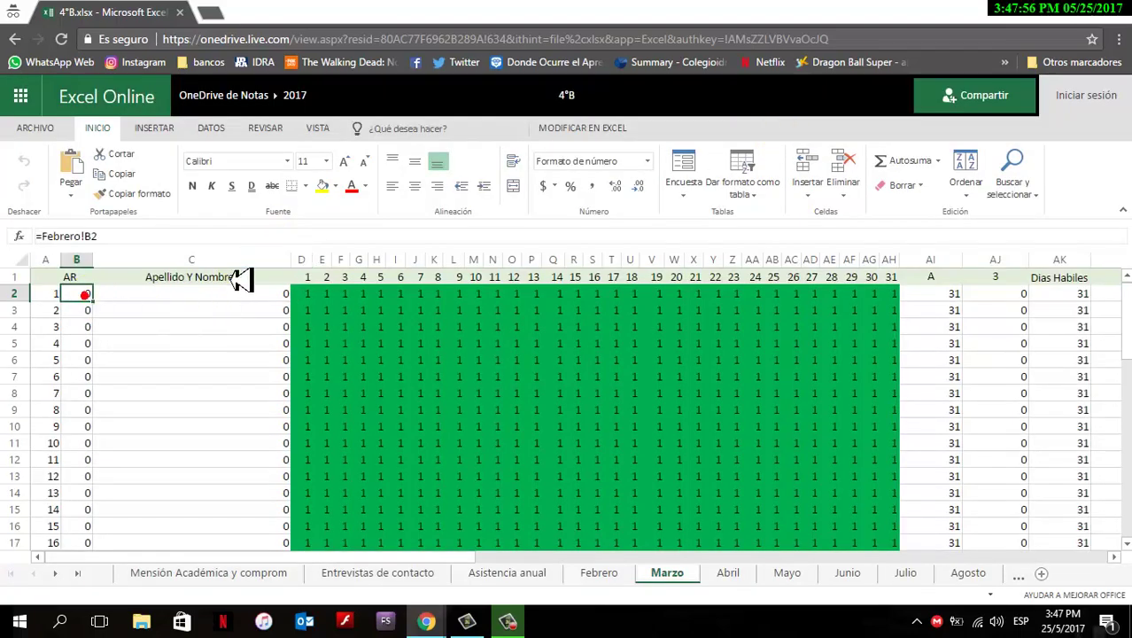
key(Return)
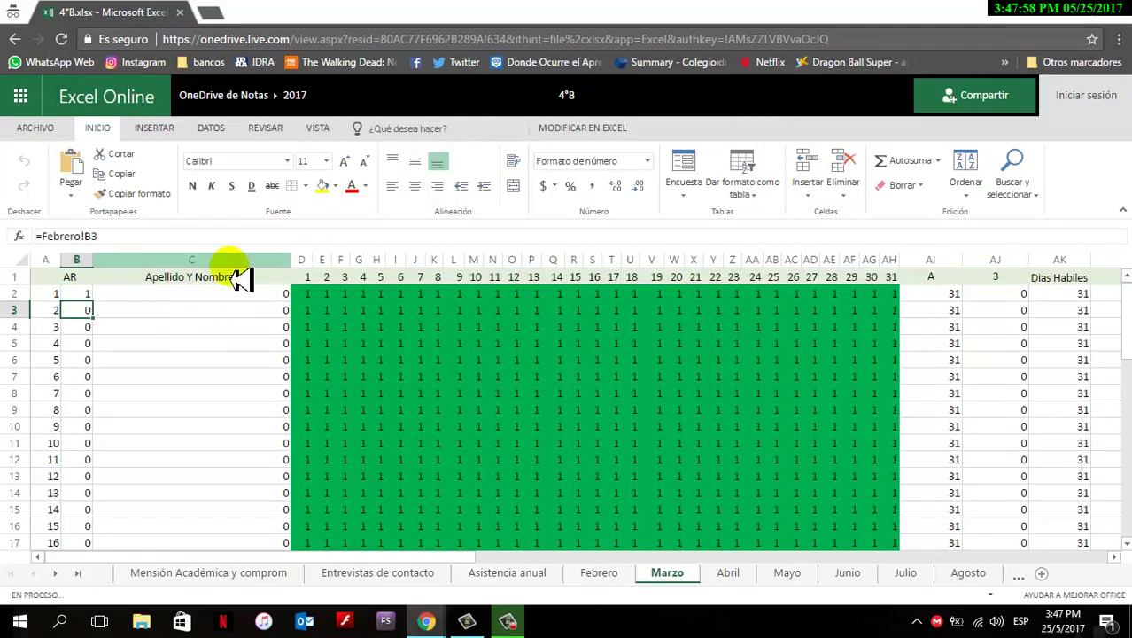
text(1)
key(Return)
text(1)
key(Return)
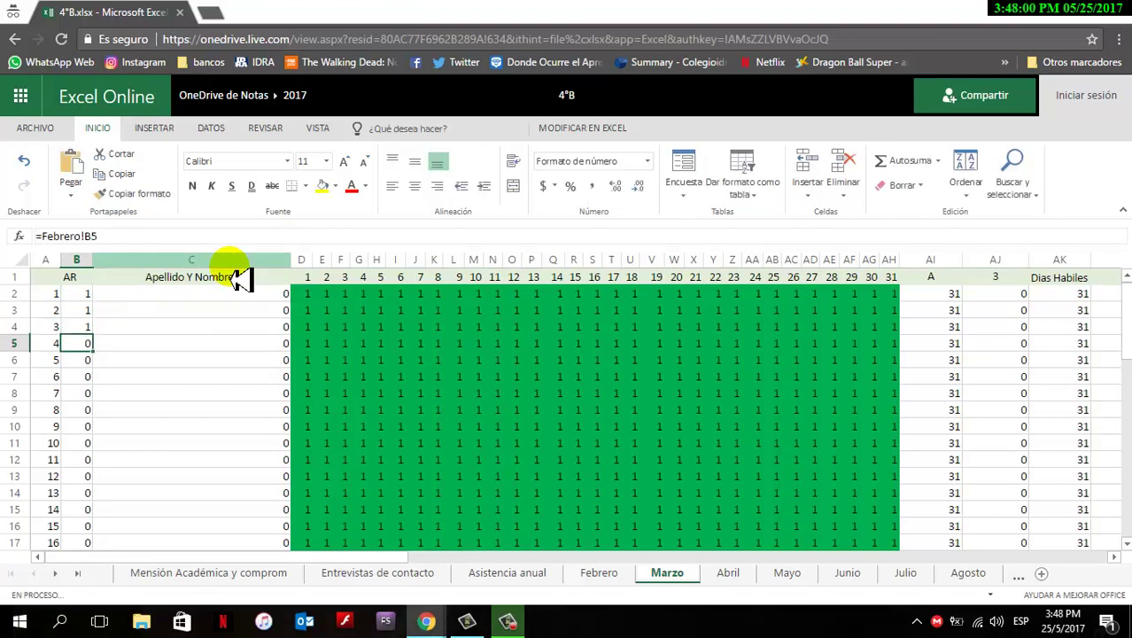
On the Marzo sheet, enter 1 in the AR column for students 4 to 9
text(1)
key(Return)
text(1)
key(Return)
text(1)
key(Return)
text(1)
key(Return)
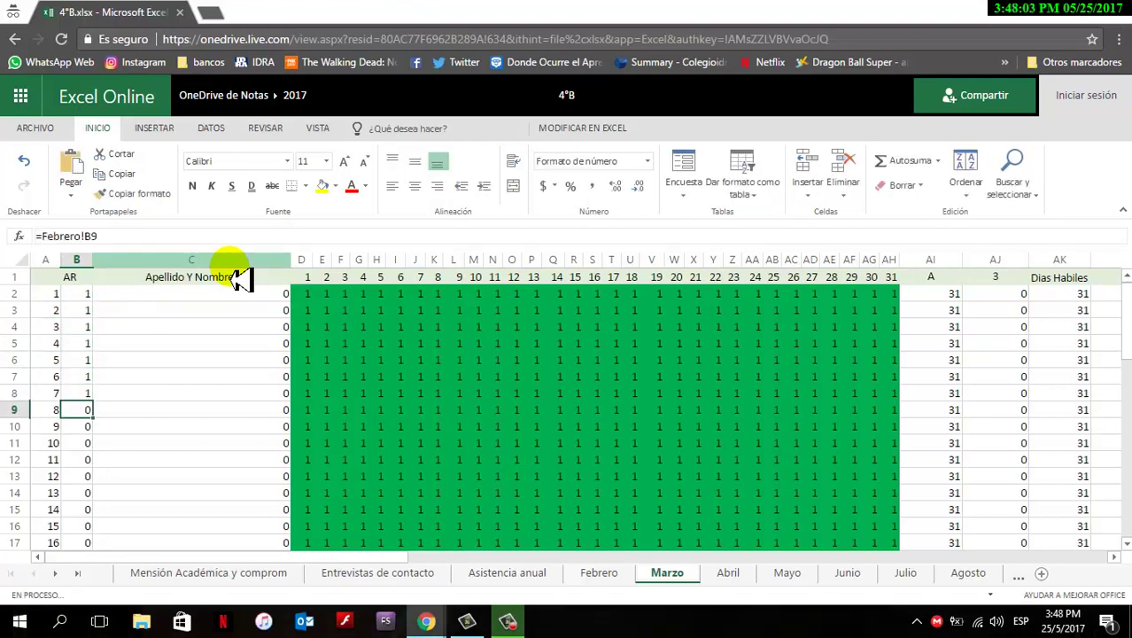
text(1)
key(Return)
text(1)
key(Return)
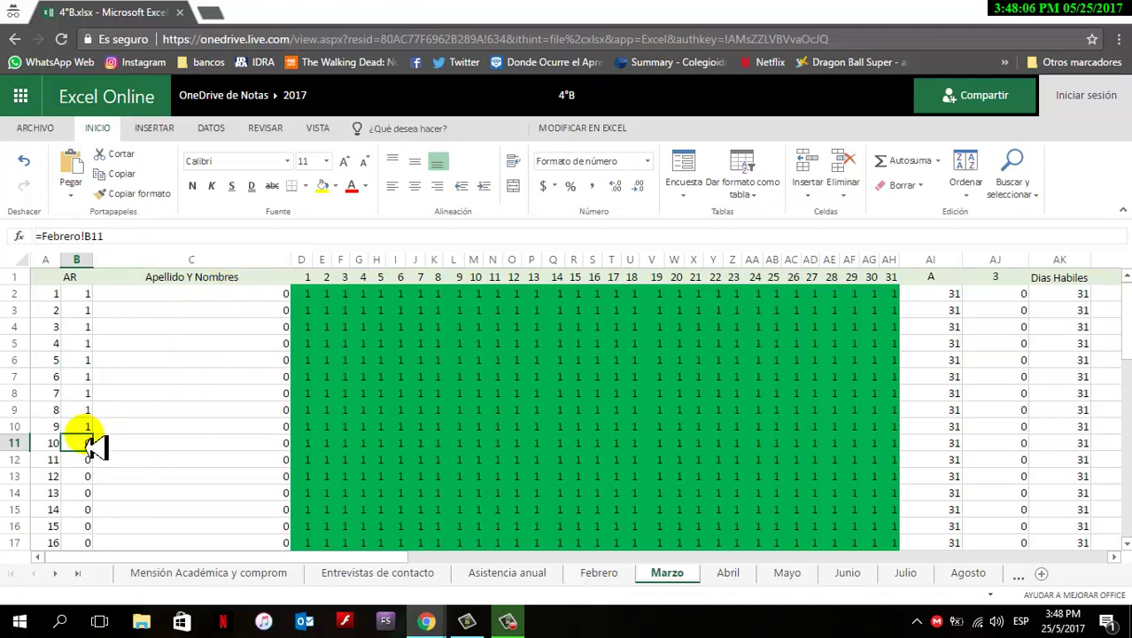
Clear the attendance marks for days 1 to 31 in the rows of students 10 to 35 (D11:AH36)
click(305, 445)
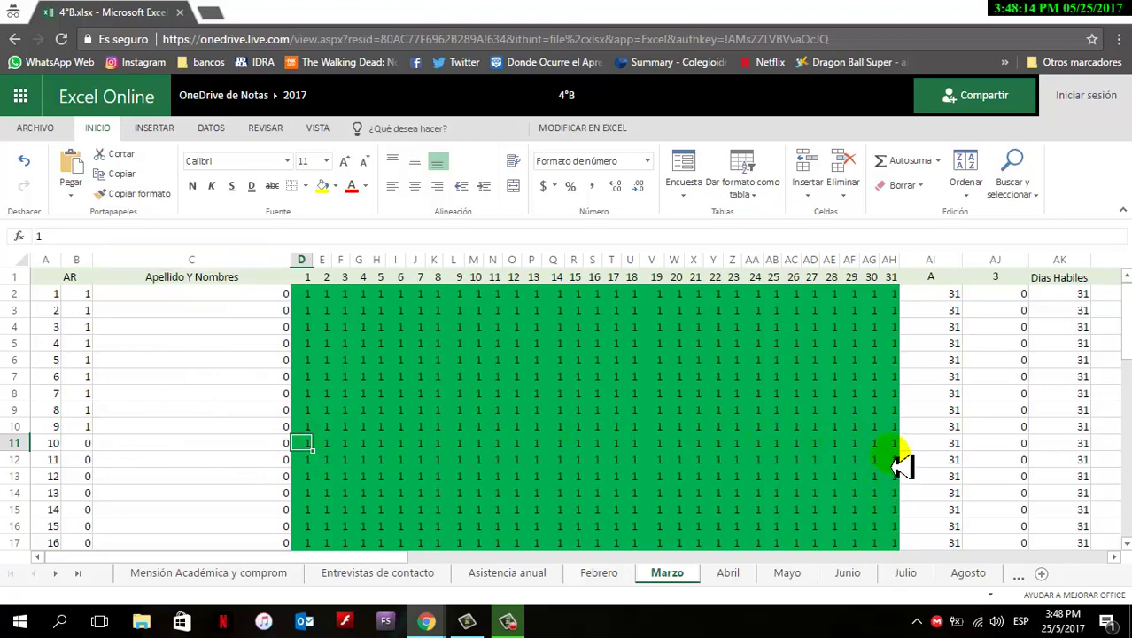
key(shift+Right)
key(shift+Right)
key(shift+Right)
key(shift+Right)
key(shift+Right)
key(shift+Right)
key(shift+Right)
key(shift+Right)
key(shift+Right)
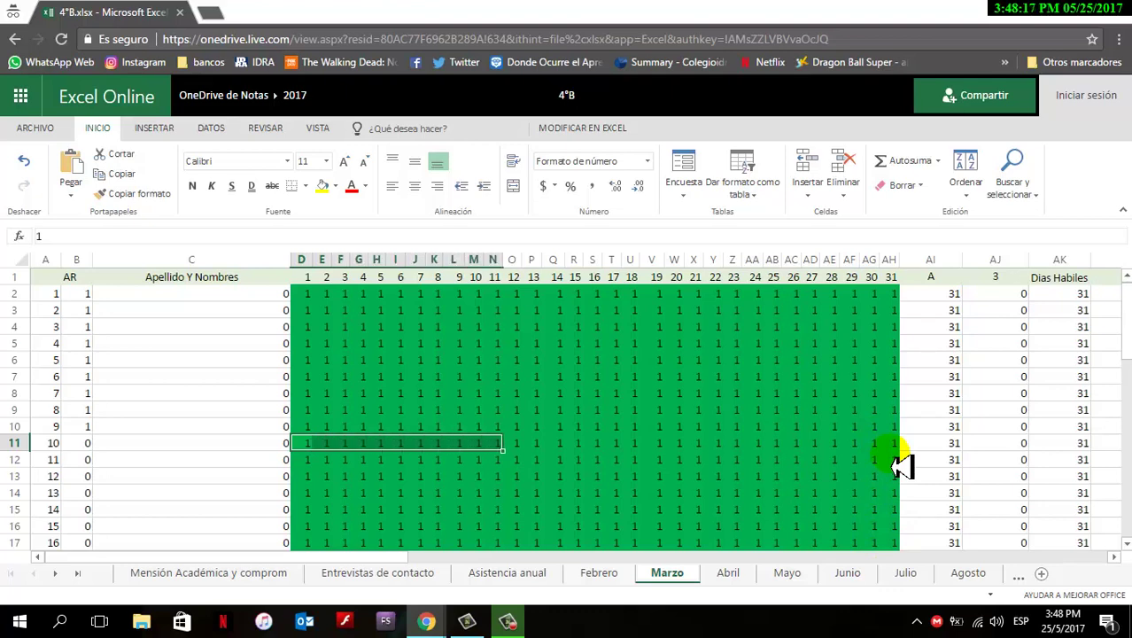
key(shift+Right)
key(shift+Right)
key(shift+Right)
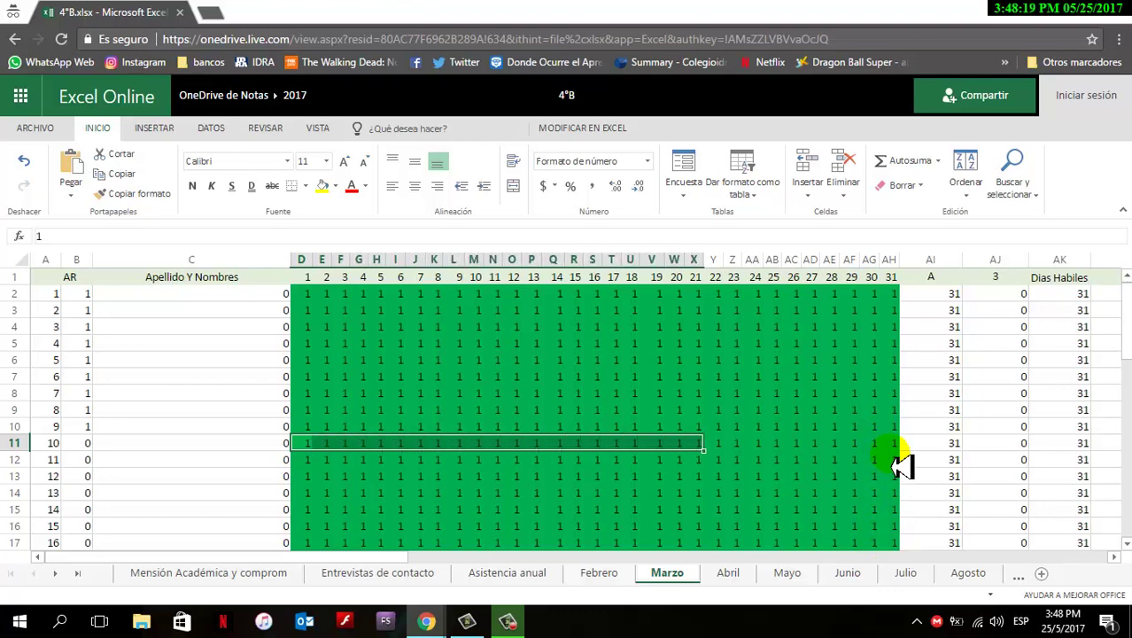
key(shift+Right)
key(shift+Right)
key(shift+Right)
key(shift+Right)
key(shift+Right)
key(shift+Right)
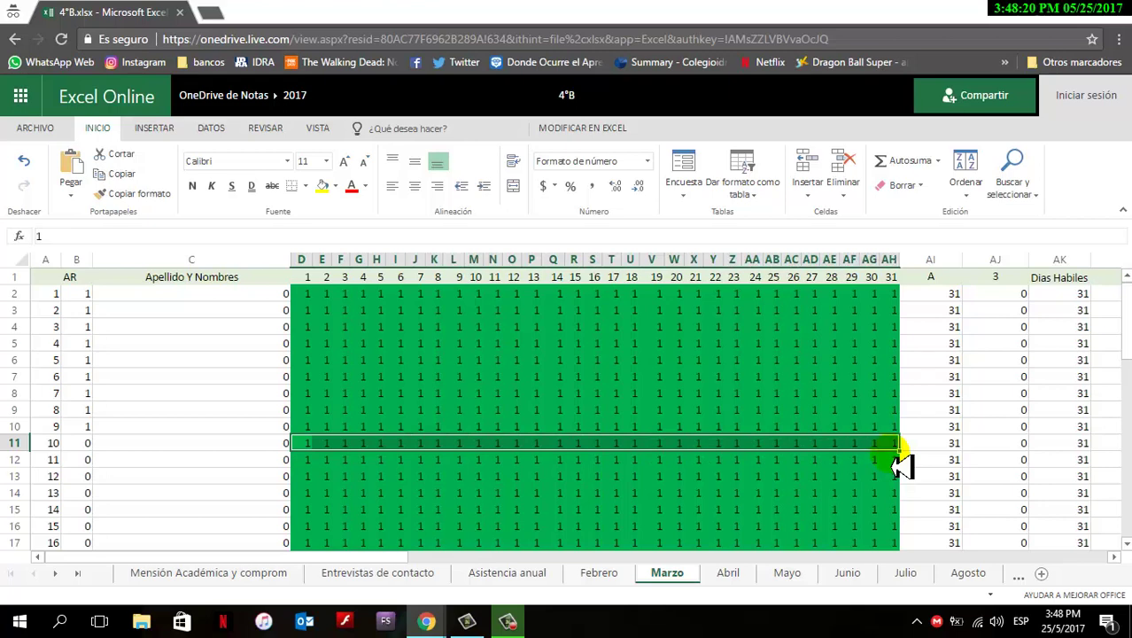
key(shift+Down)
key(shift+Down)
key(shift+Down)
key(shift+Down)
key(shift+Down)
key(shift+Down)
key(shift+Down)
key(shift+Down)
key(shift+Down)
key(shift+Down)
key(shift+Down)
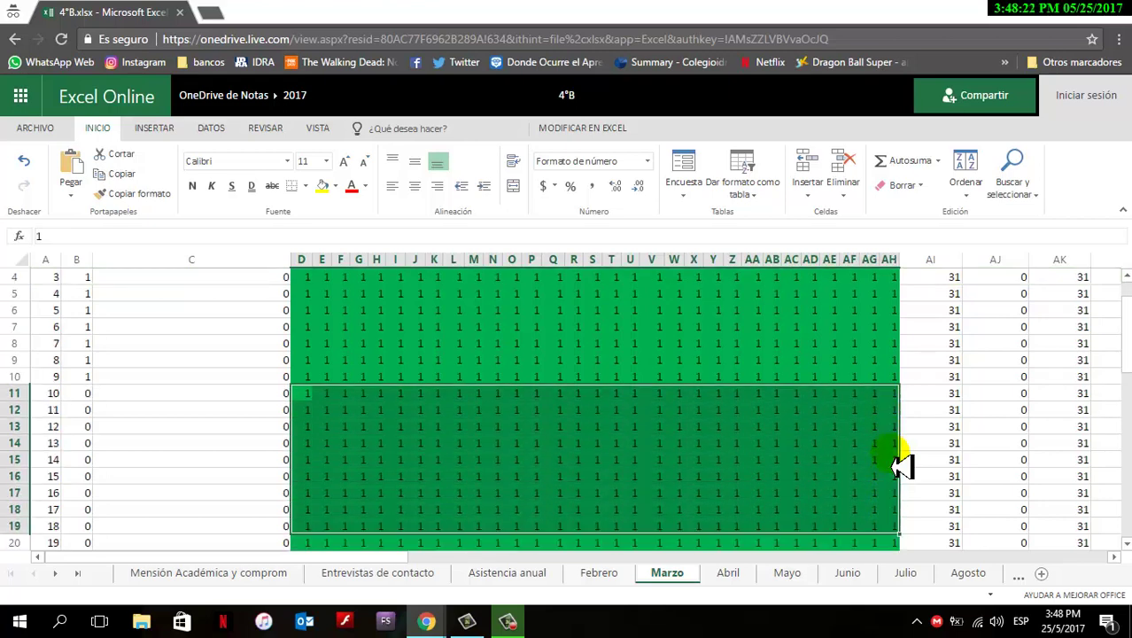
key(shift+Down)
key(shift+Down)
key(shift+Down)
key(shift+Down)
key(shift+Down)
key(shift+Down)
key(shift+Down)
key(shift+Down)
key(shift+Down)
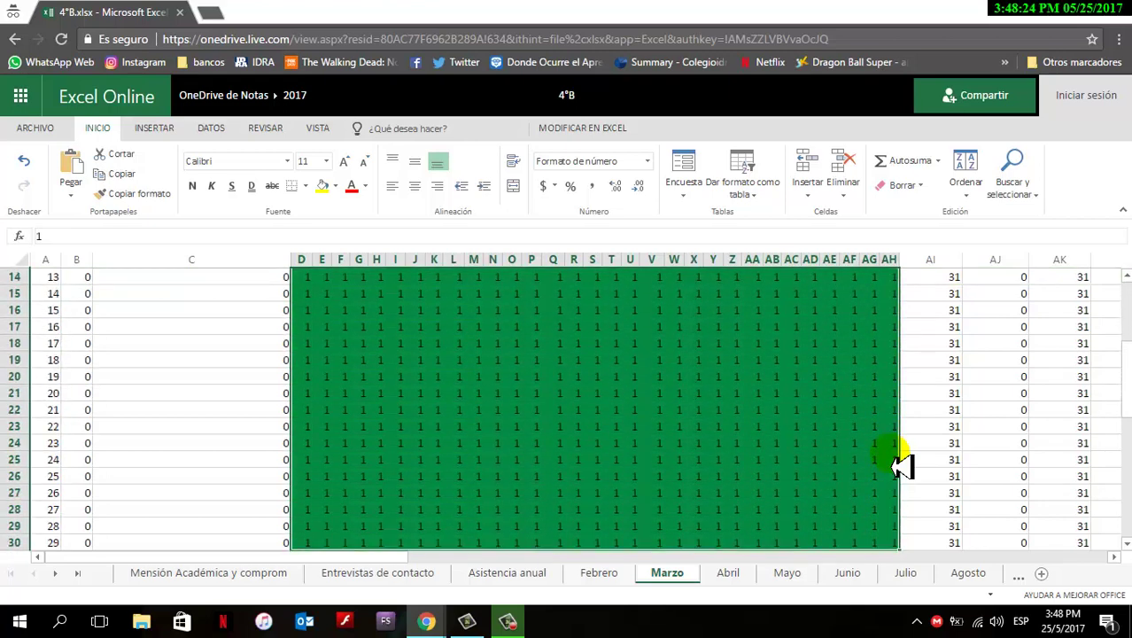
key(shift+Down)
key(shift+Down)
key(shift+Down)
key(shift+Down)
key(shift+Down)
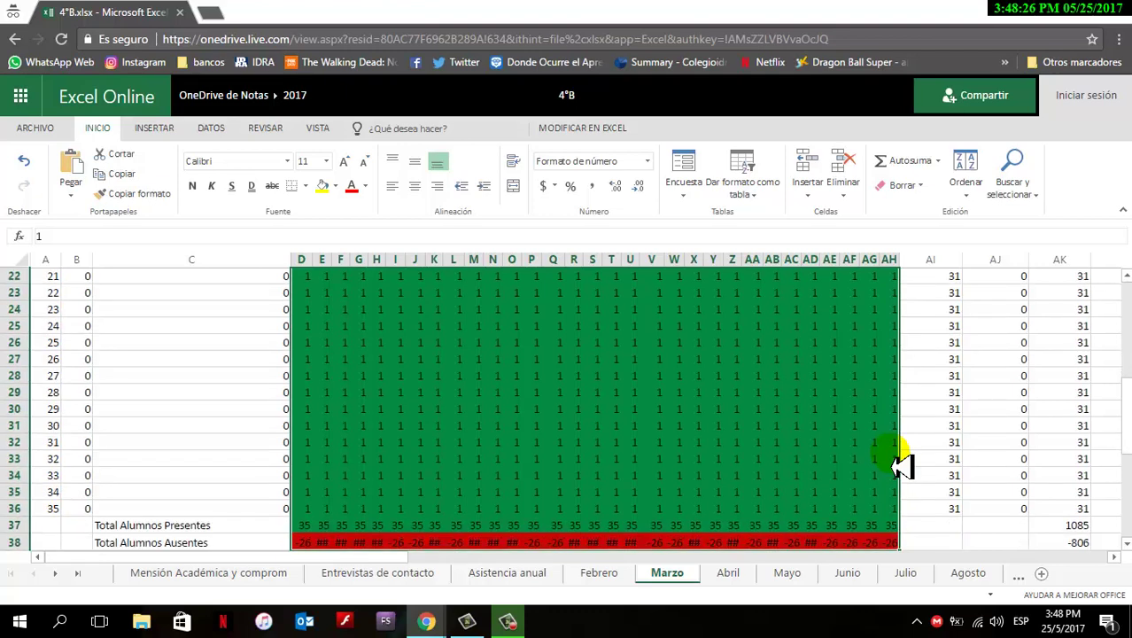
key(shift+Up)
key(shift+Down)
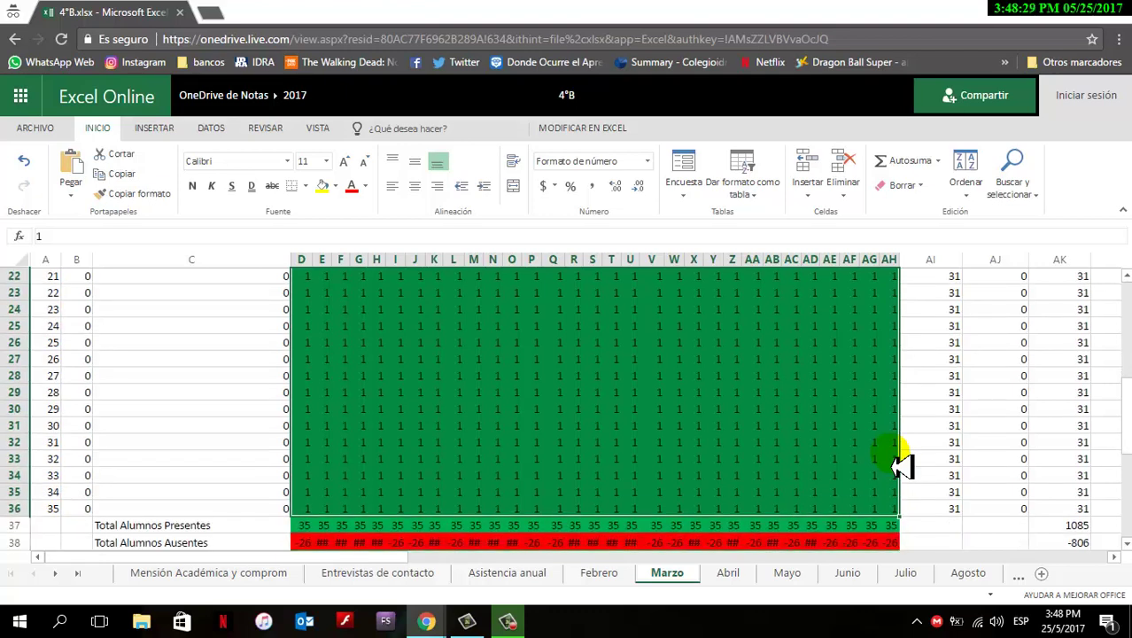
key(Delete)
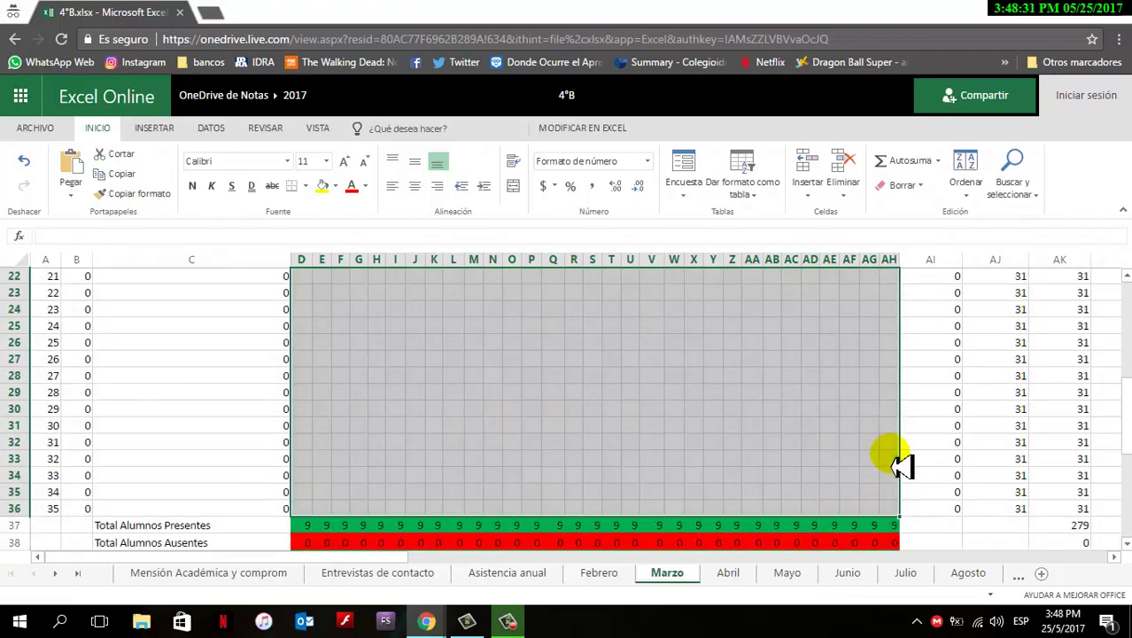
click(556, 363)
scroll(561, 371, up, 7)
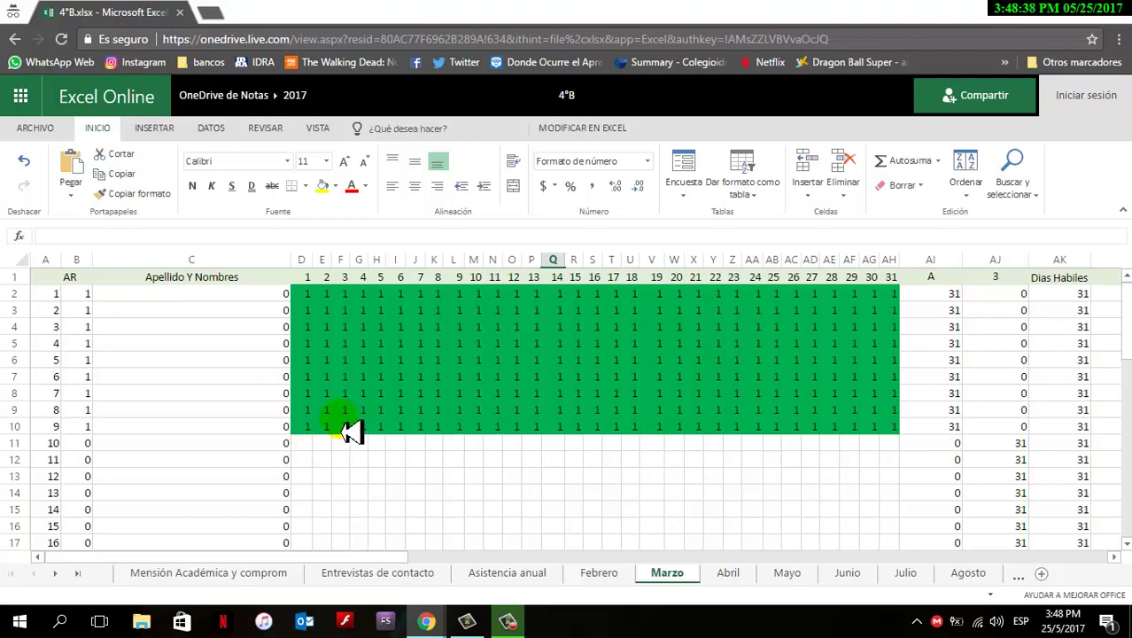
Clear the attendance marks of the first nine students for days 2 and 3 of Marzo (E2:F10)
scroll(350, 431, down, 3)
scroll(350, 431, up, 3)
click(329, 293)
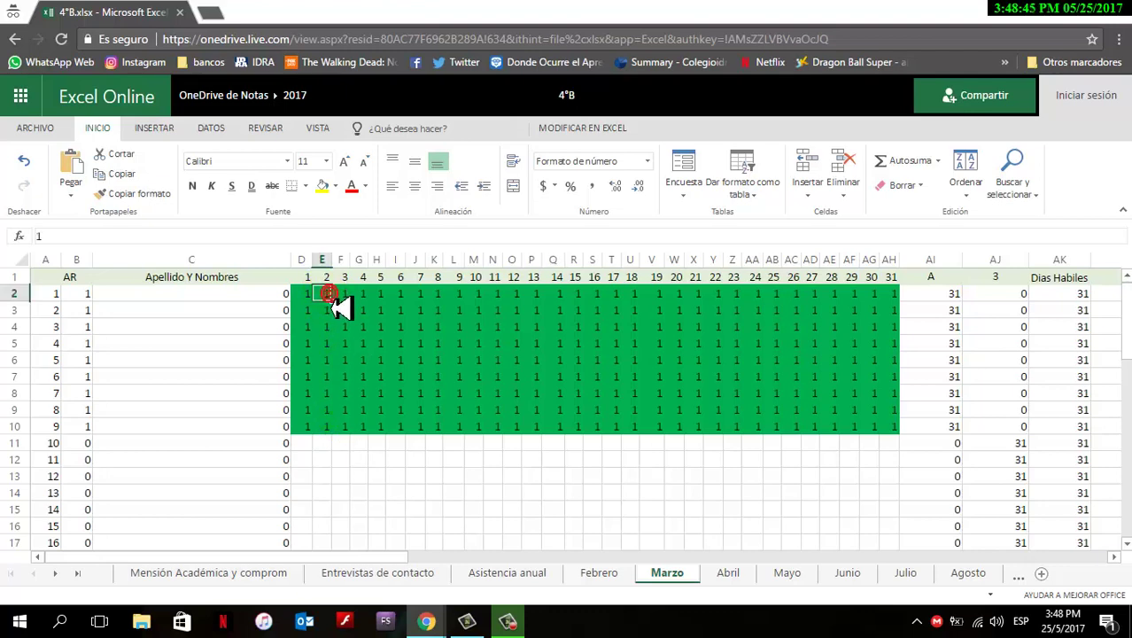
drag(341, 308, 350, 441)
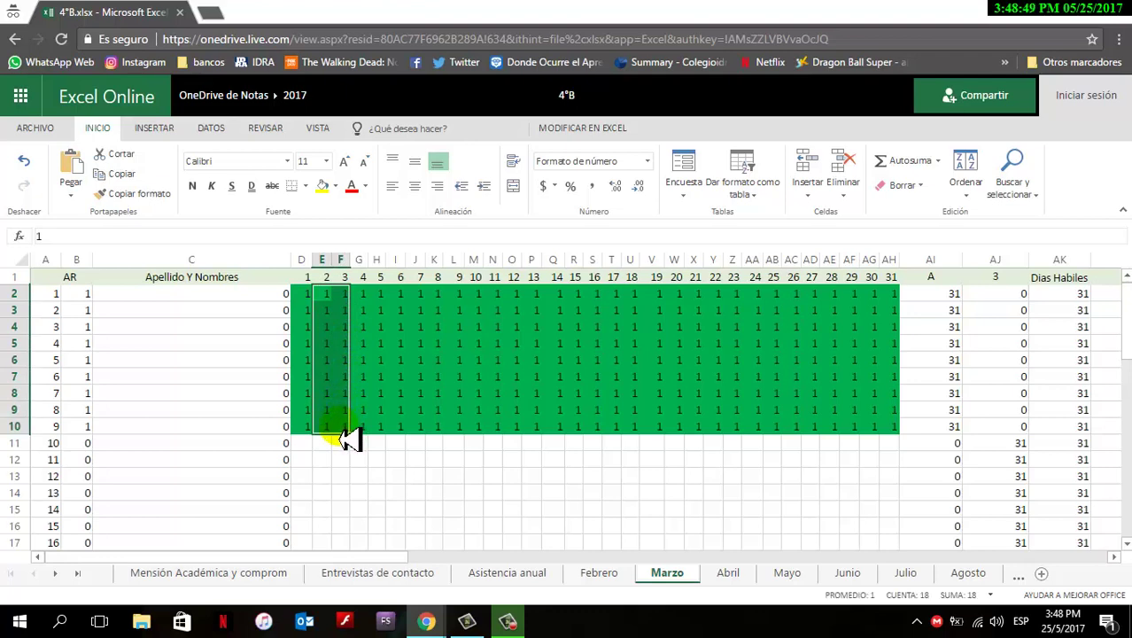
key(Delete)
click(351, 470)
Set the Días Habiles row to 0 for days 2 and 3 (E40 and F40)
scroll(355, 474, down, 5)
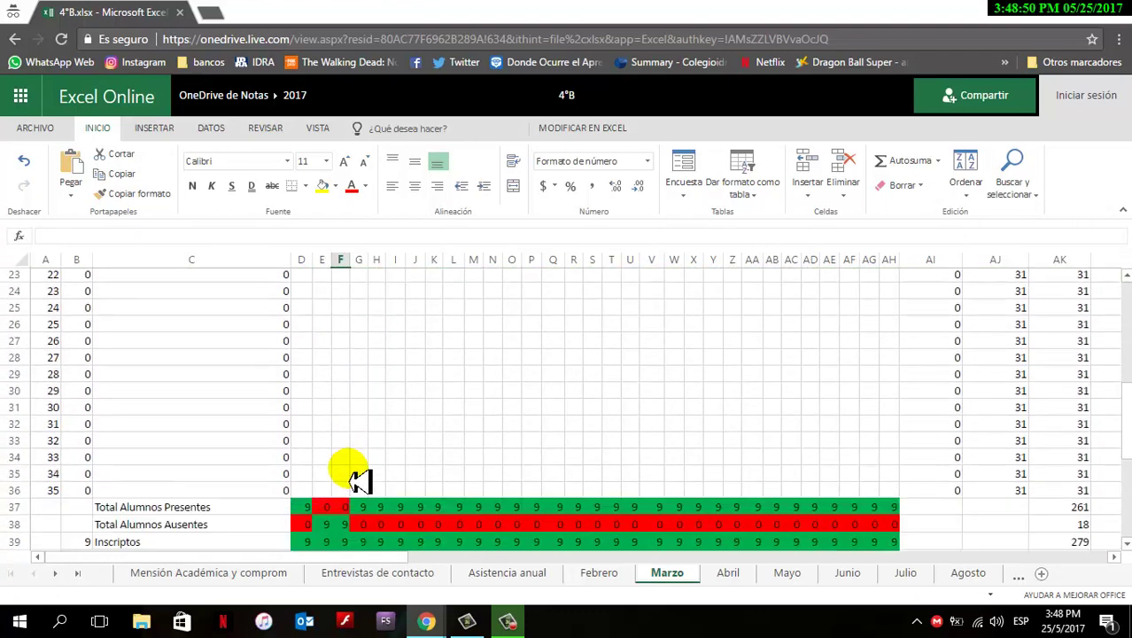
scroll(359, 479, down, 1)
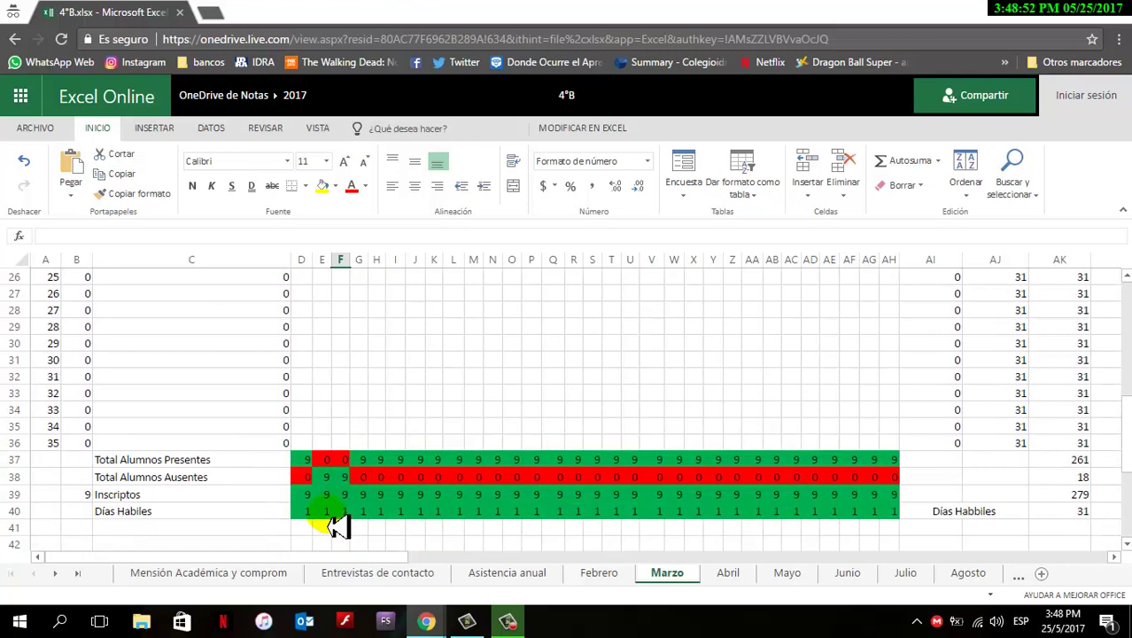
click(323, 515)
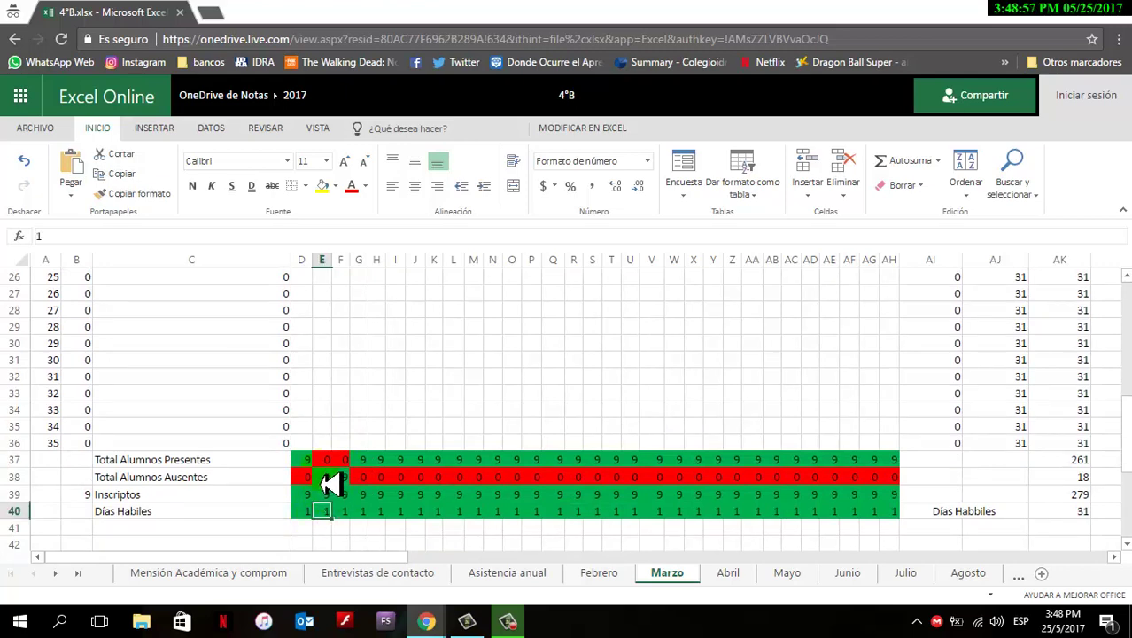
drag(326, 521, 348, 532)
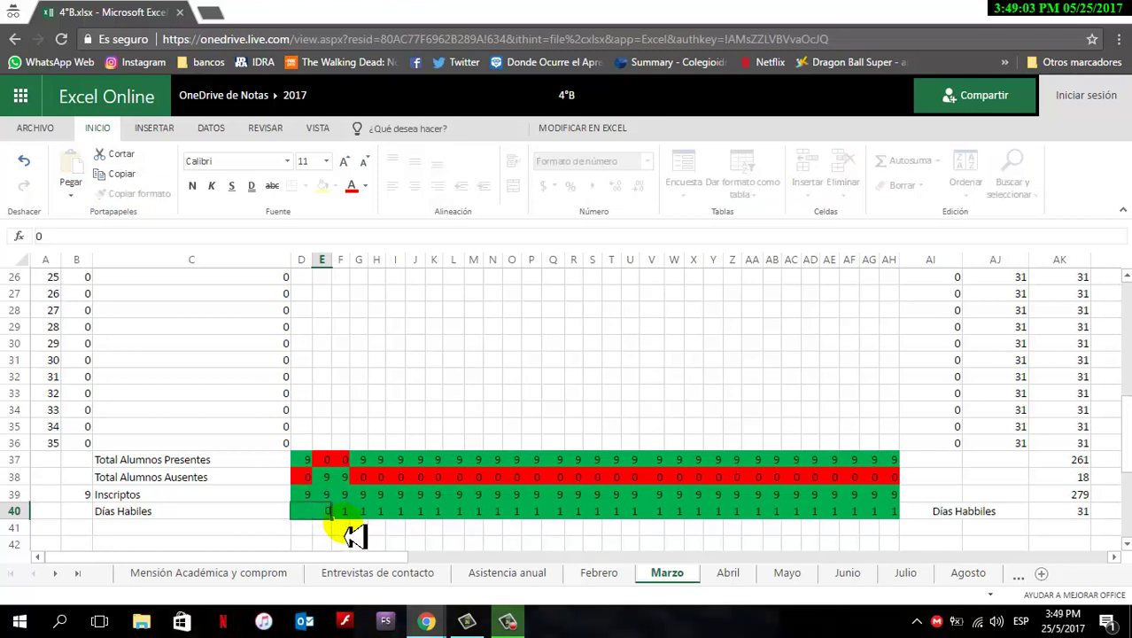
text(0)
key(Tab)
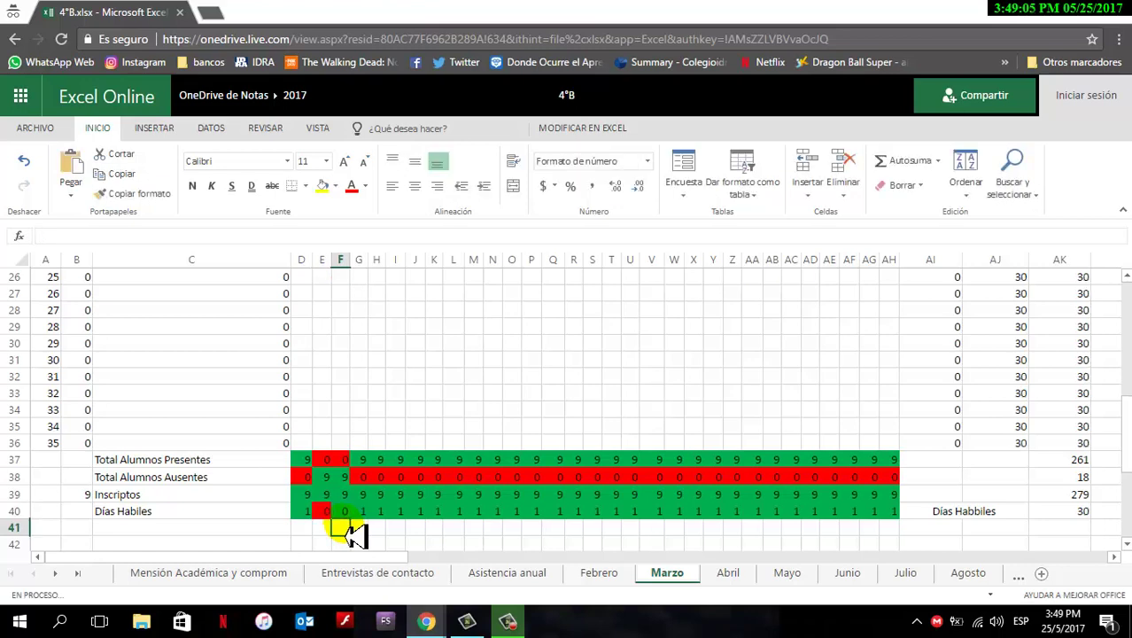
text(0)
key(Return)
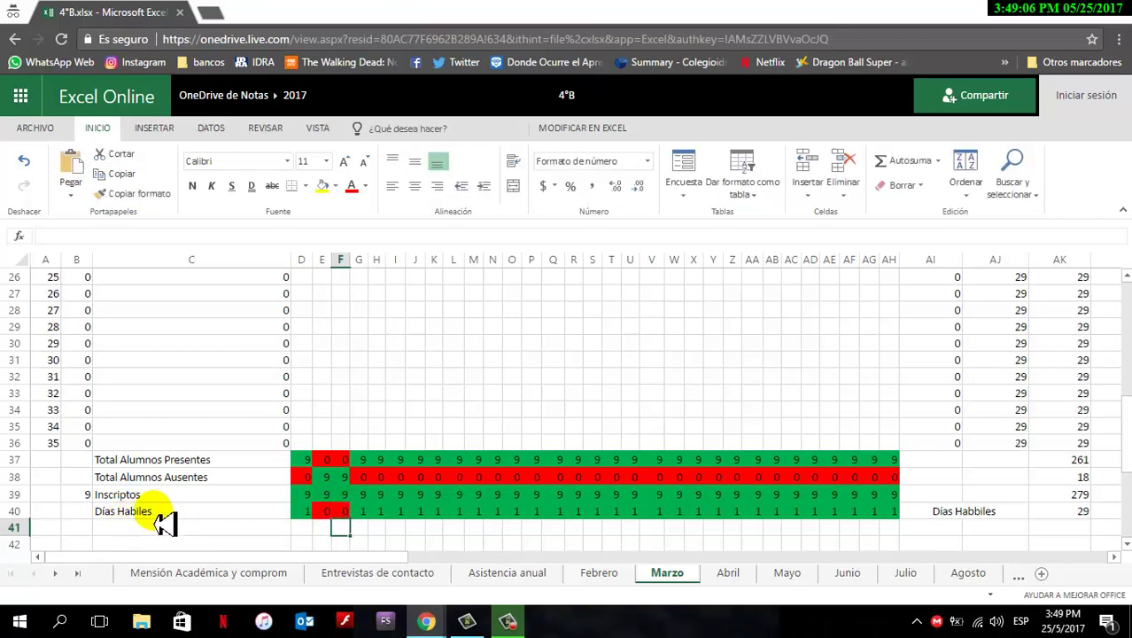
Set the Inscriptos row to 0 for days 2 and 3 (E39 and F39)
click(324, 496)
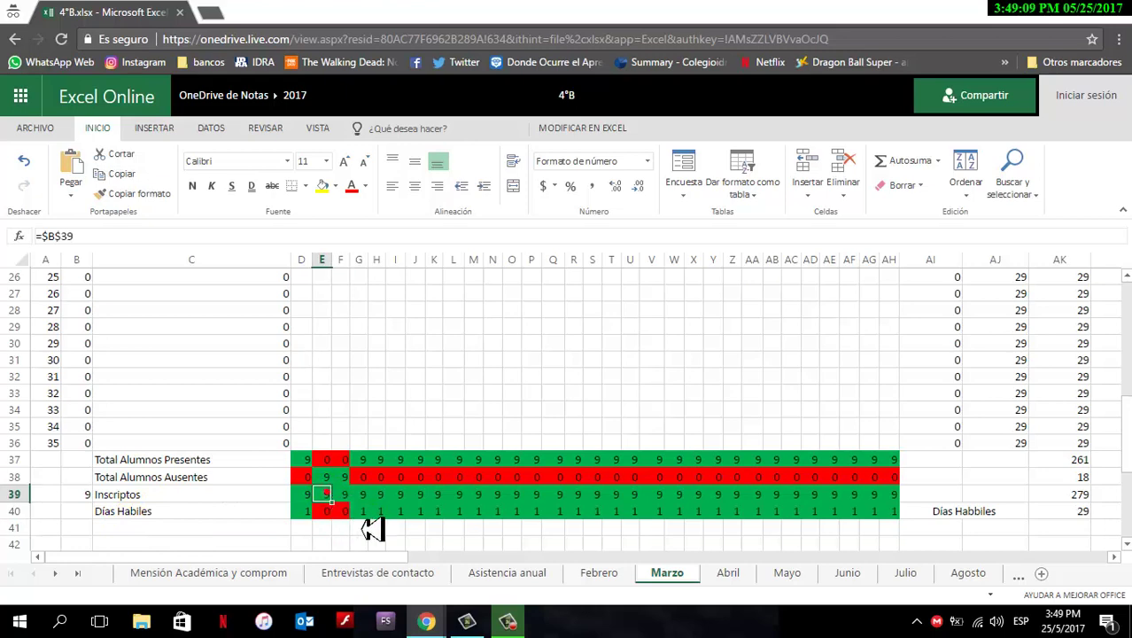
text(0)
key(Return)
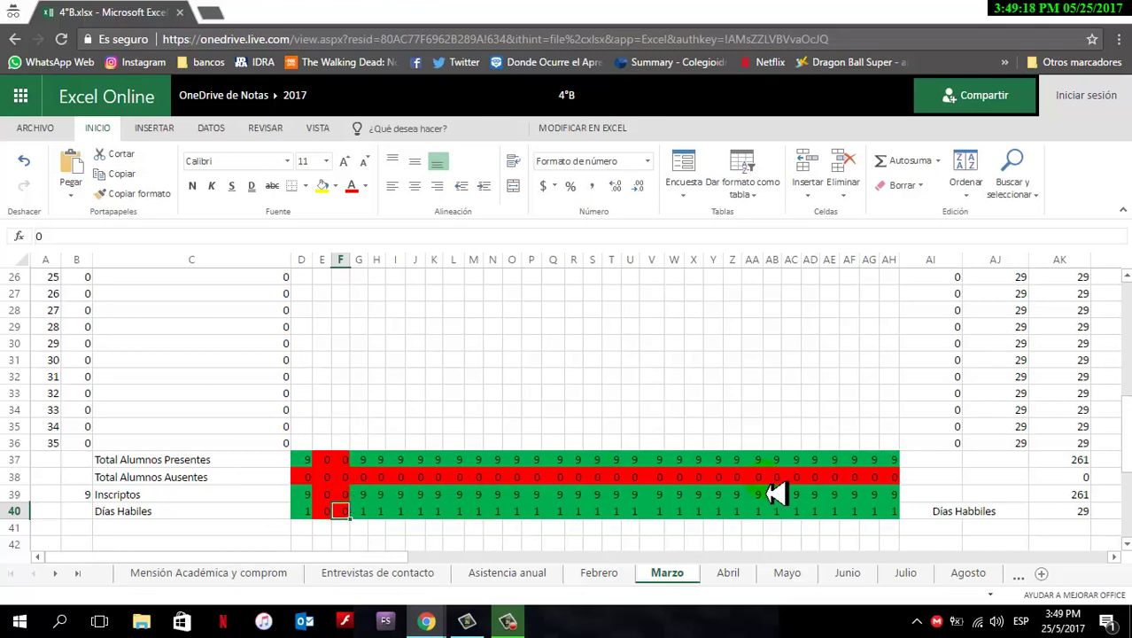
Clear the absence totals and Dias Habiles values in AJ11:AK36 for students 10 to 35
scroll(771, 494, up, 3)
scroll(771, 492, down, 4)
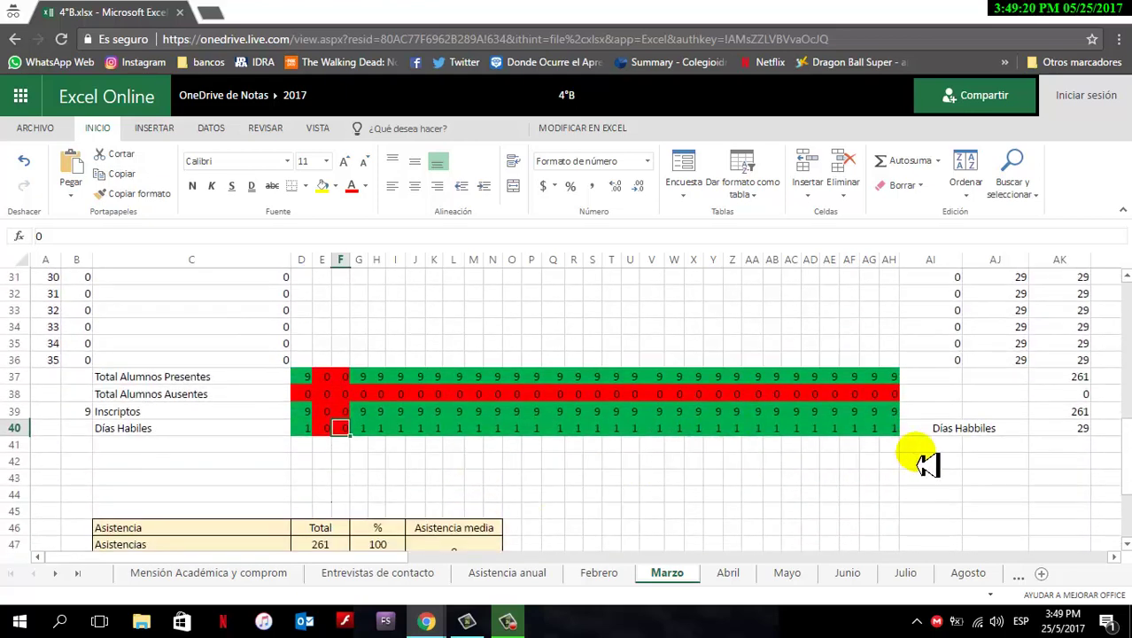
scroll(649, 523, up, 1)
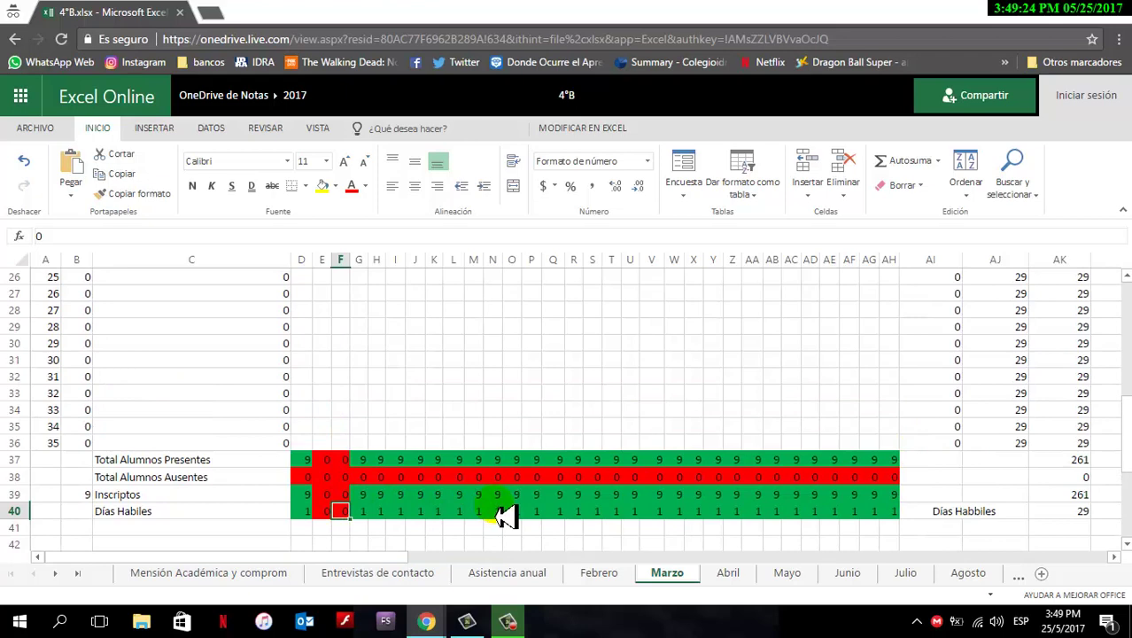
scroll(1025, 523, up, 7)
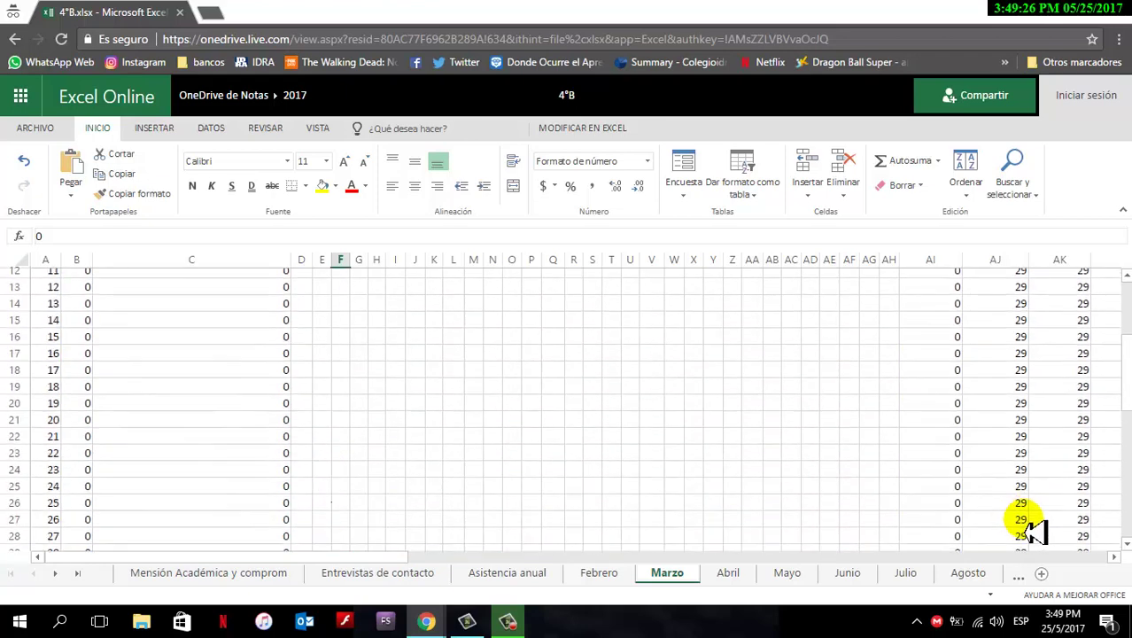
scroll(1010, 456, up, 2)
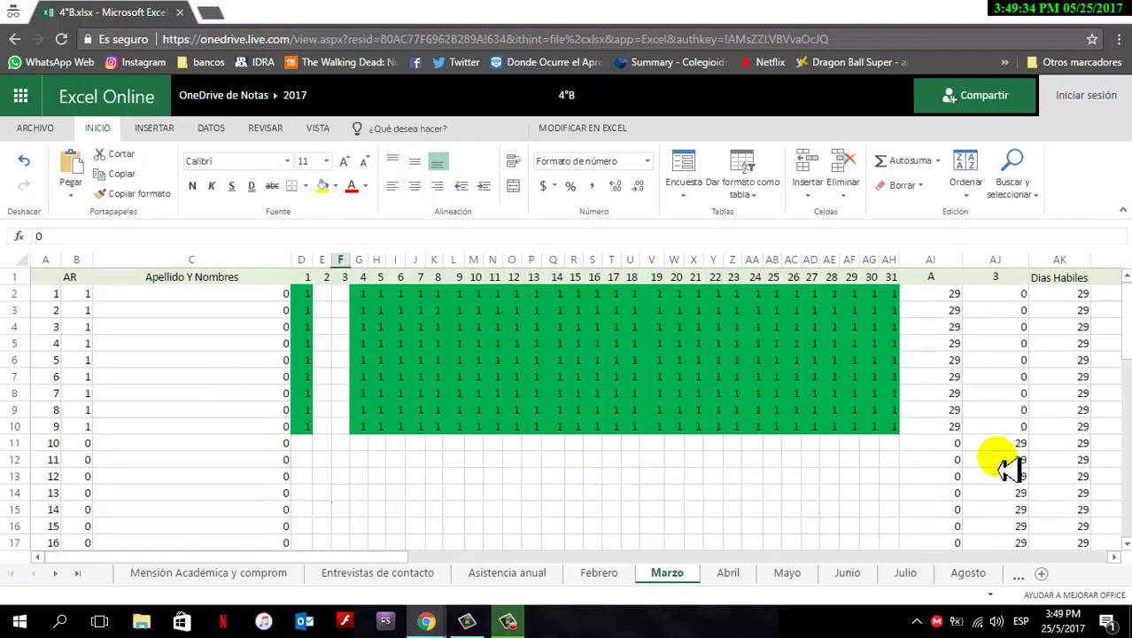
click(1014, 447)
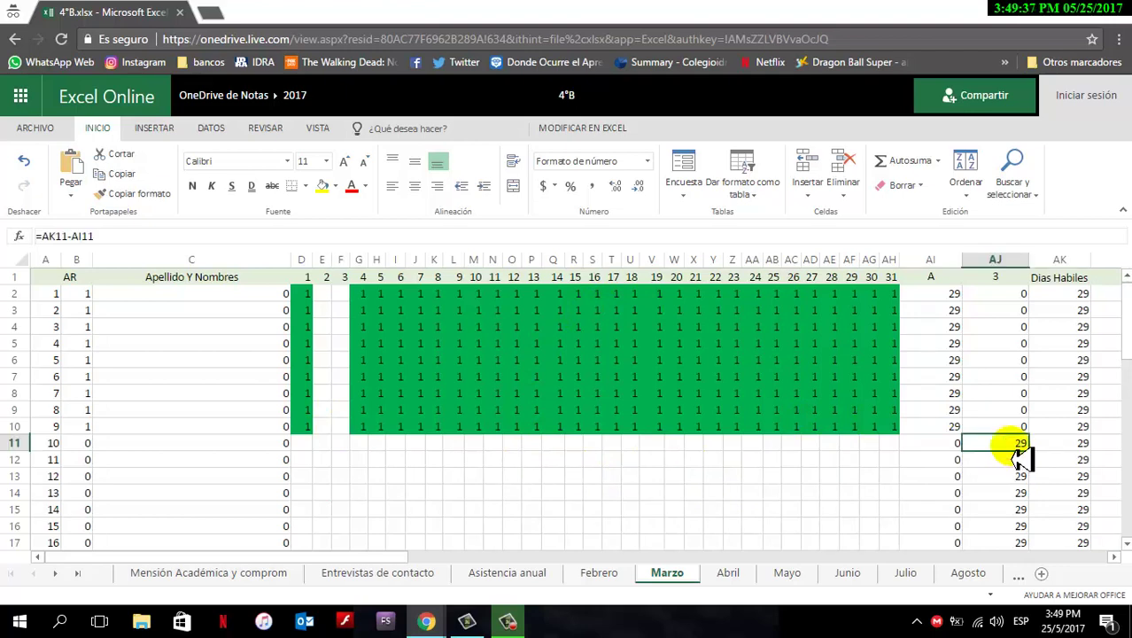
key(shift+Right)
key(shift+Down)
key(shift+Down)
key(shift+Down)
key(shift+Down)
key(shift+Down)
key(shift+Down)
key(shift+Down)
key(shift+Down)
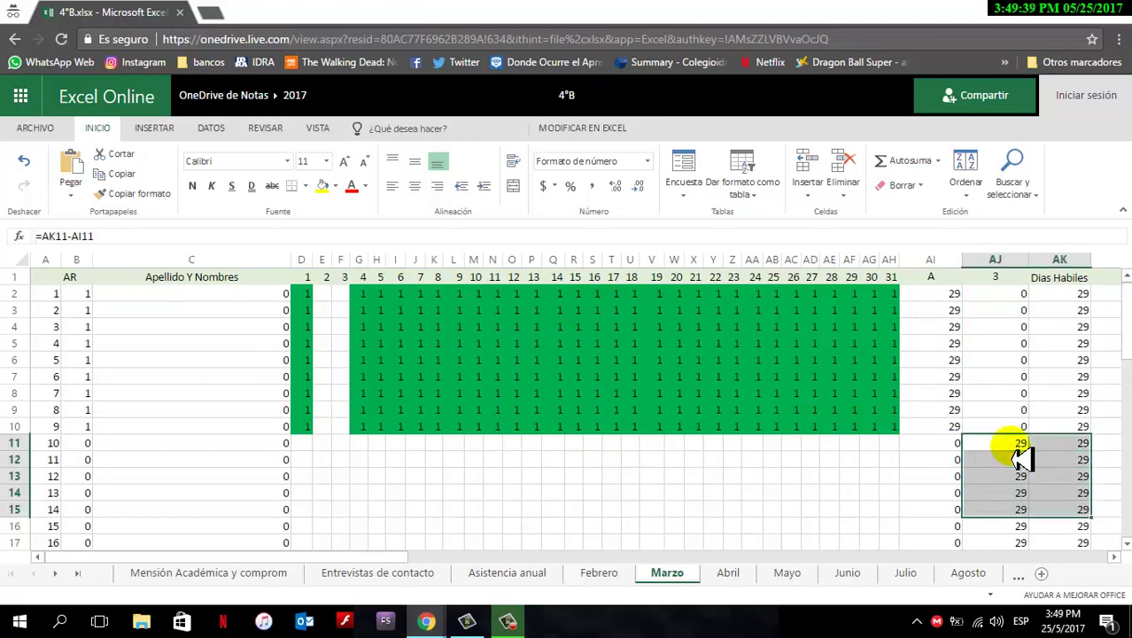
key(shift+Down)
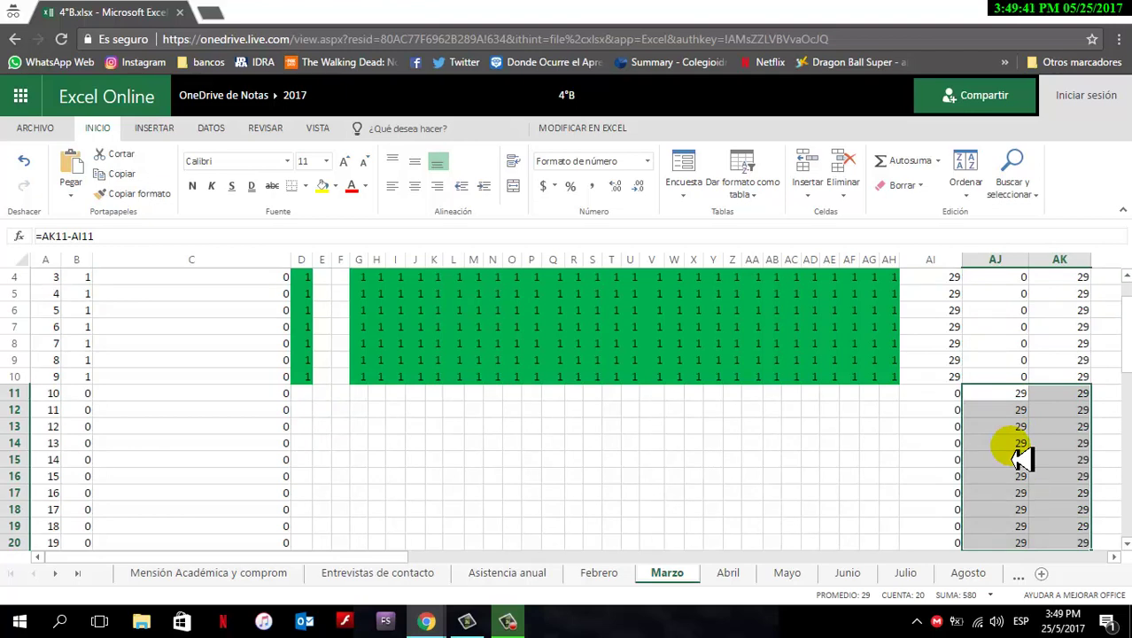
key(shift+Down)
key(shift+Down)
key(shift+Down)
key(shift+Down)
key(shift+Down)
key(shift+Down)
key(shift+Down)
key(shift+Down)
key(shift+Down)
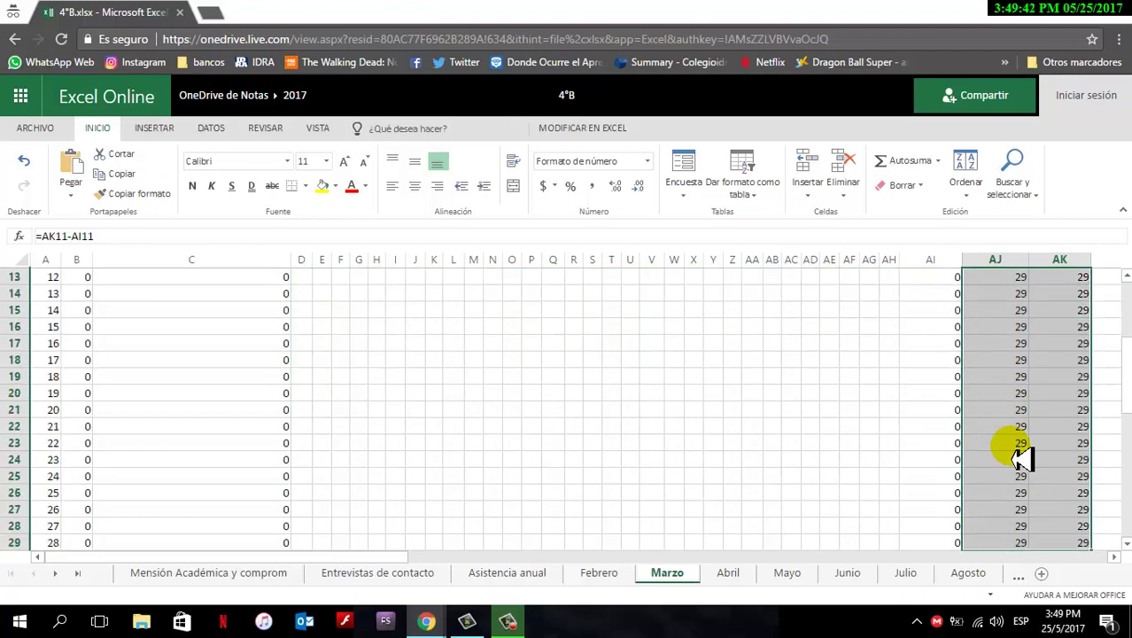
key(shift+Down)
key(shift+Down)
key(shift+Down)
key(shift+Down)
key(shift+Down)
key(shift+Down)
key(shift+Down)
key(shift+Down)
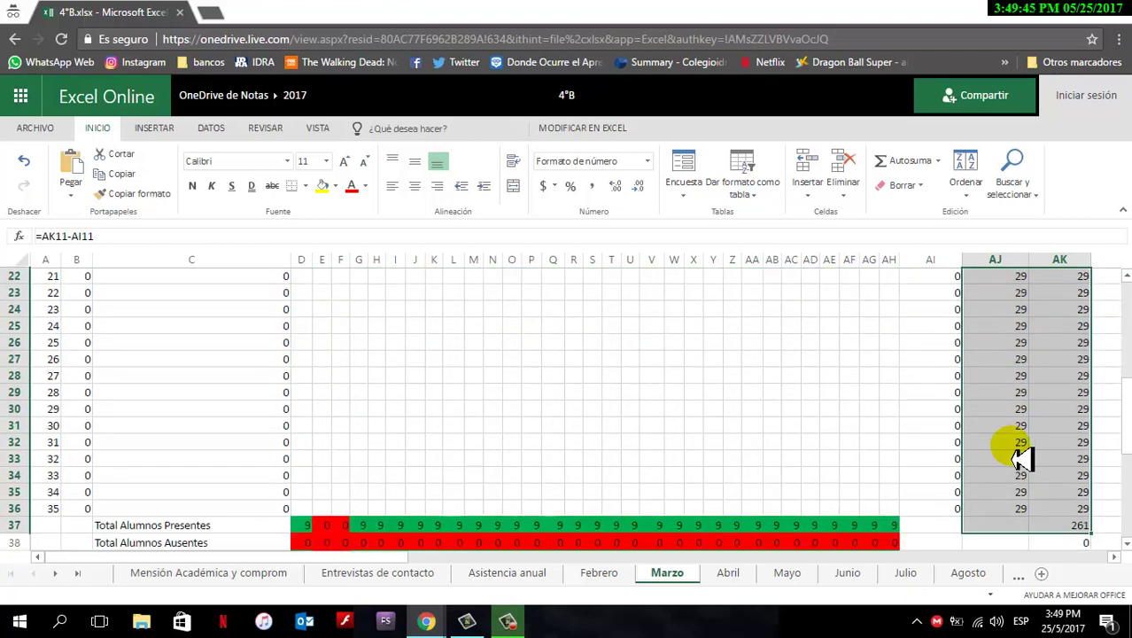
key(shift+Up)
key(Delete)
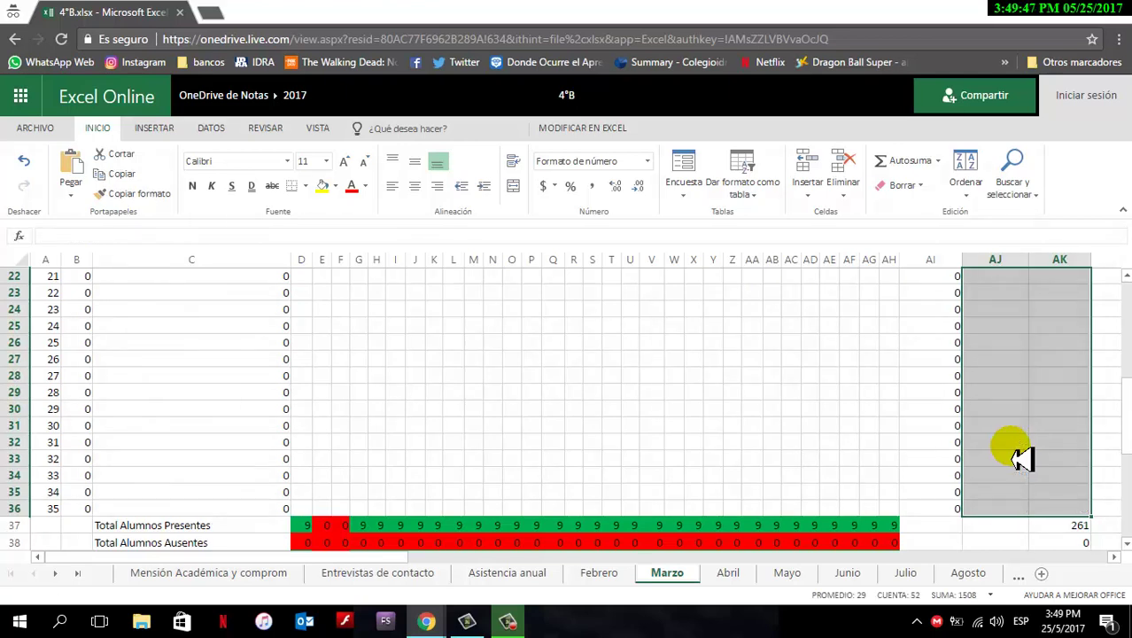
click(912, 427)
scroll(915, 443, up, 7)
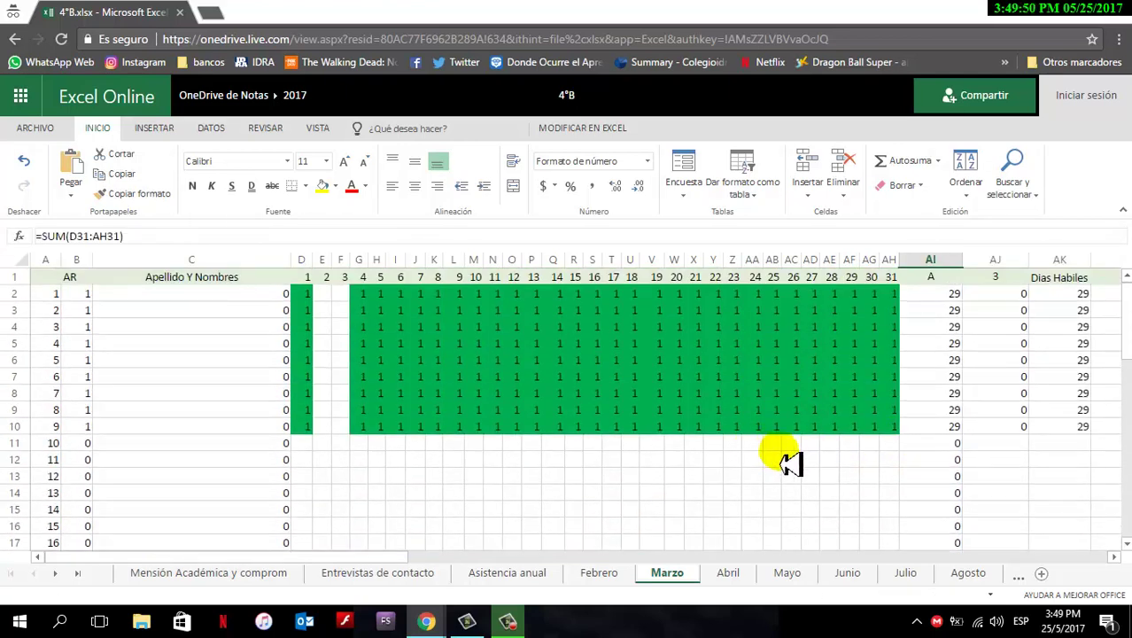
Check the daily totals and the Asistencia summary table below the Marzo student list
scroll(613, 518, down, 3)
scroll(567, 514, down, 7)
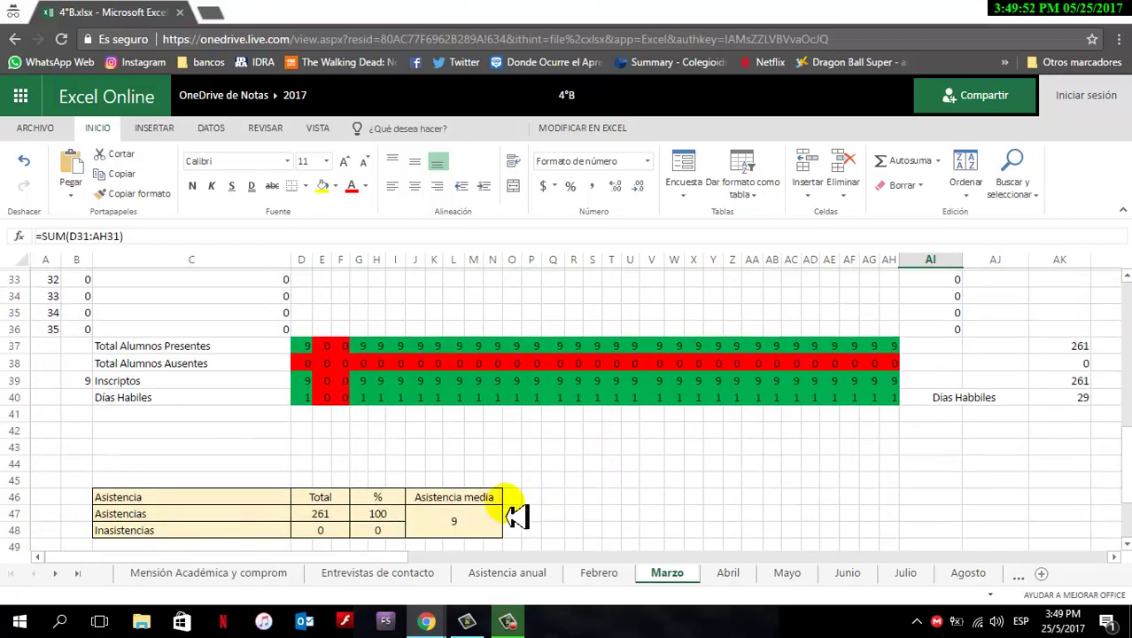
scroll(1081, 372, up, 10)
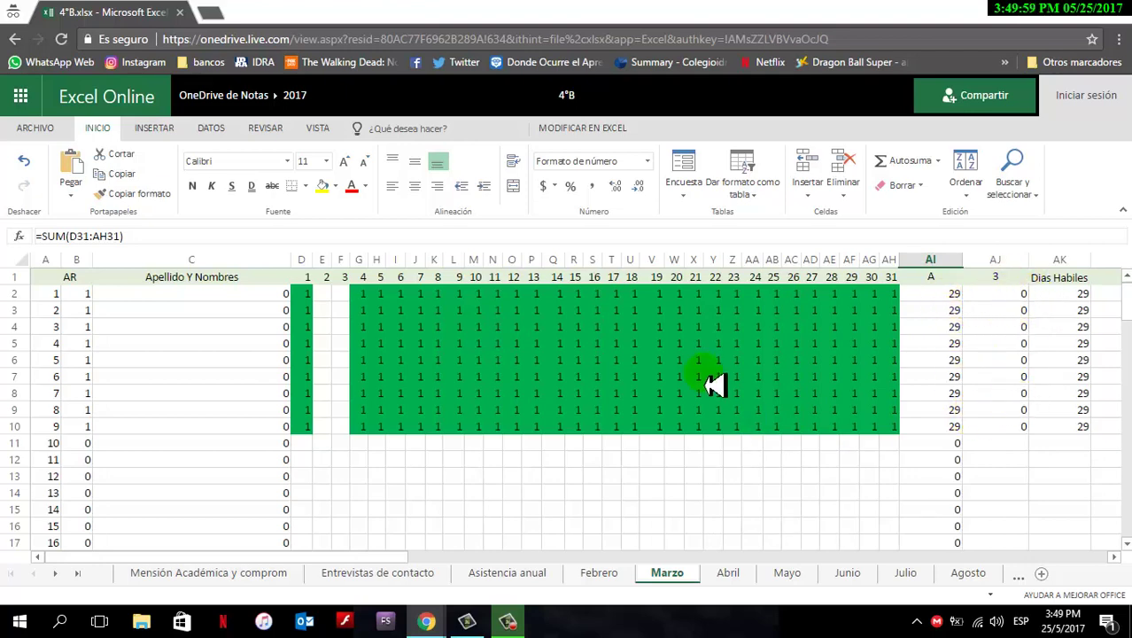
Mark students 1, 2 and 4 absent on day 8 of Marzo with 0 in K2, K3 and K5
click(435, 294)
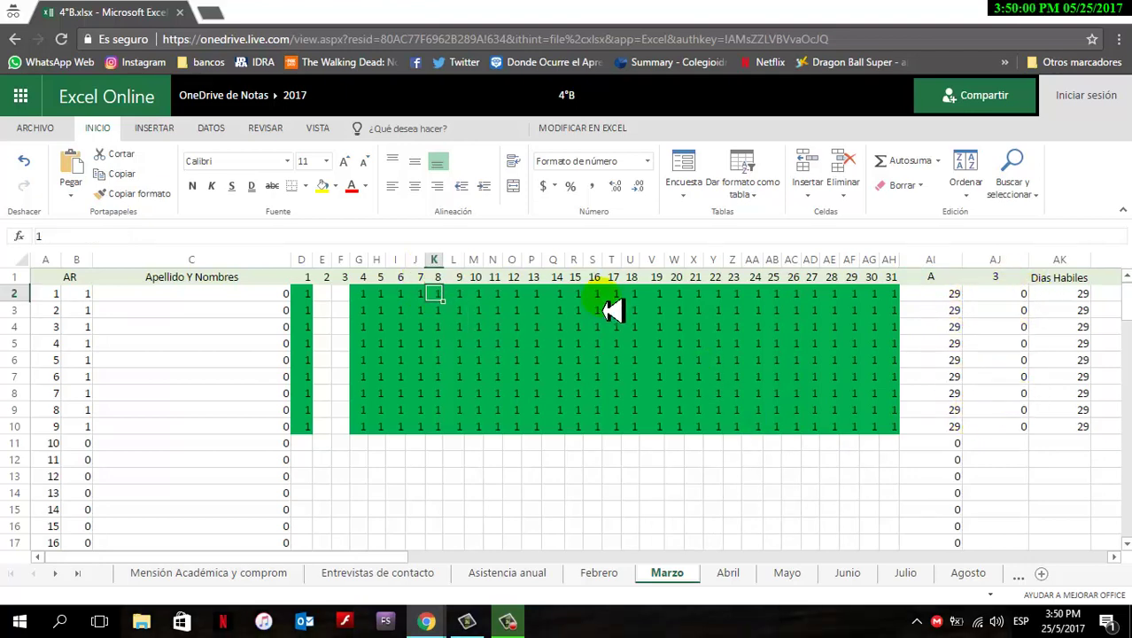
text(0)
key(Return)
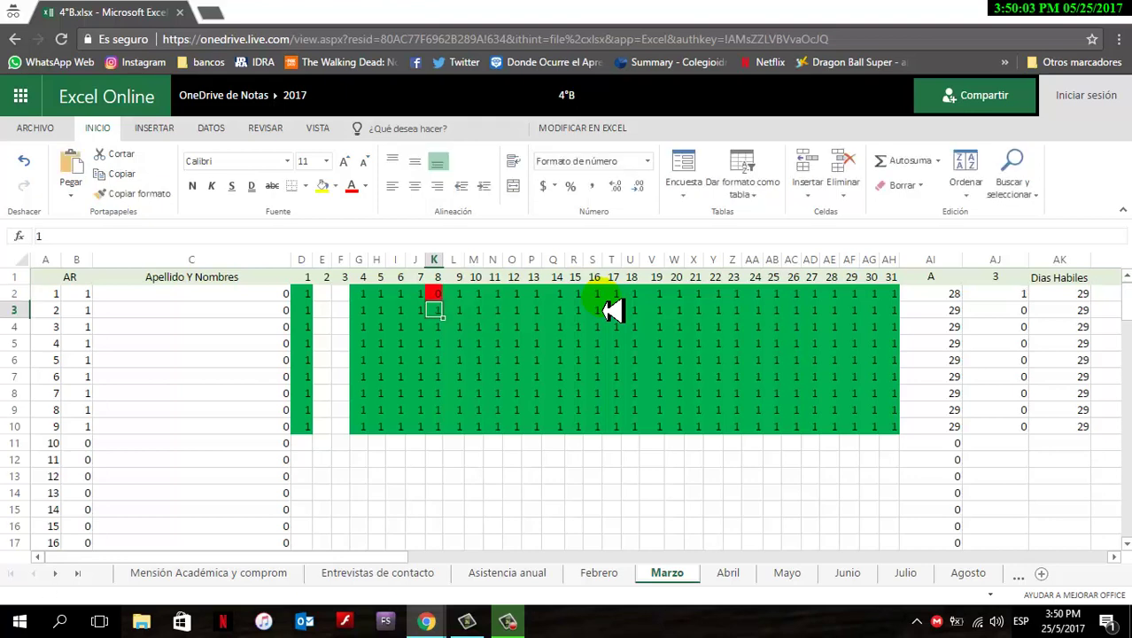
text(0)
key(Return)
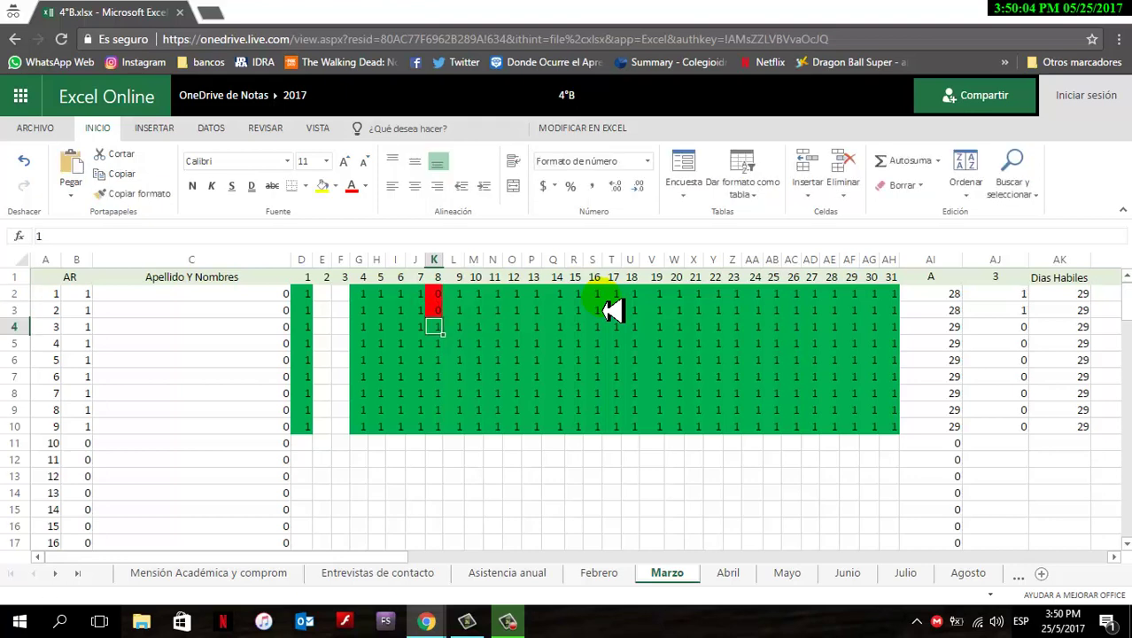
key(Return)
text(0)
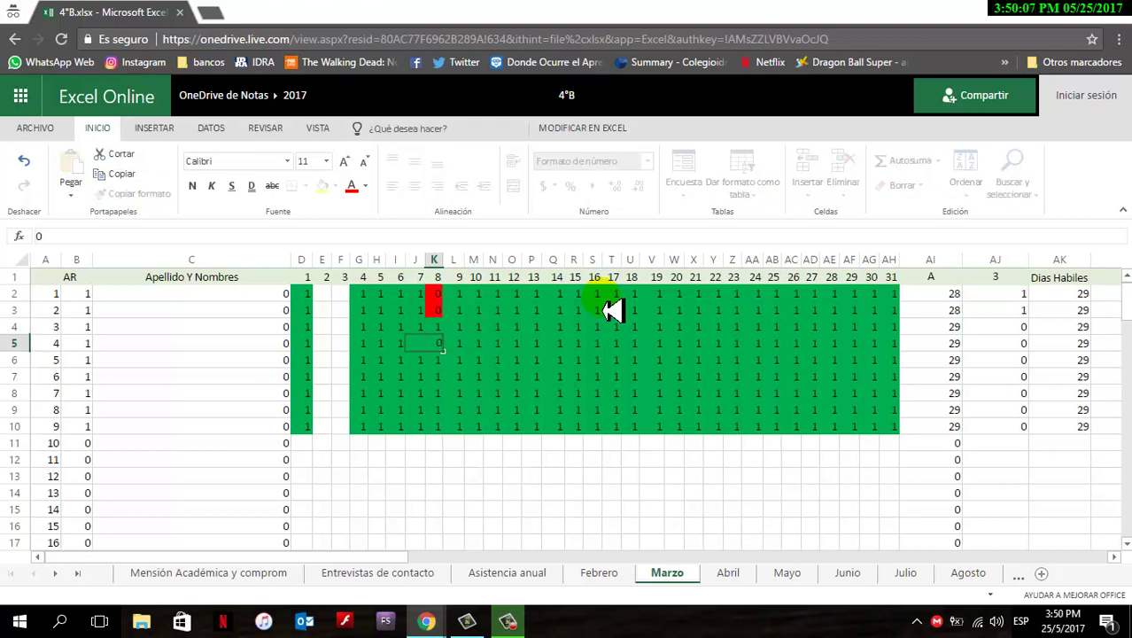
key(Tab)
Mark student 2 absent on days 9, 11 and 12 of Marzo with 0 in L3, N3 and O3
key(Up)
key(Up)
text(0)
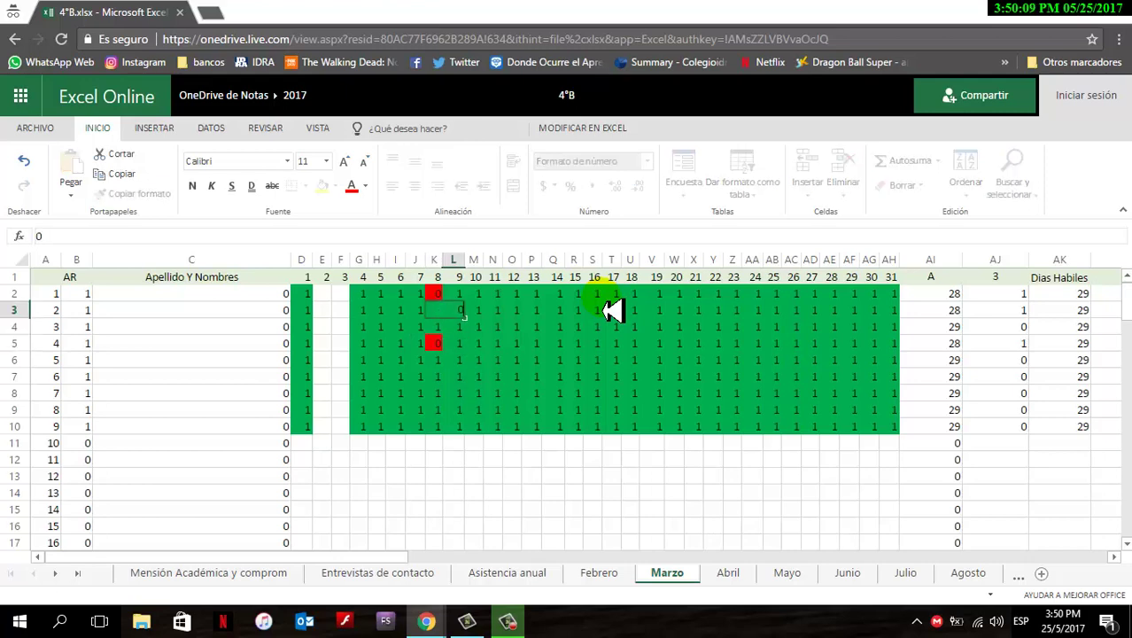
key(Tab)
key(Tab)
text(0)
key(Tab)
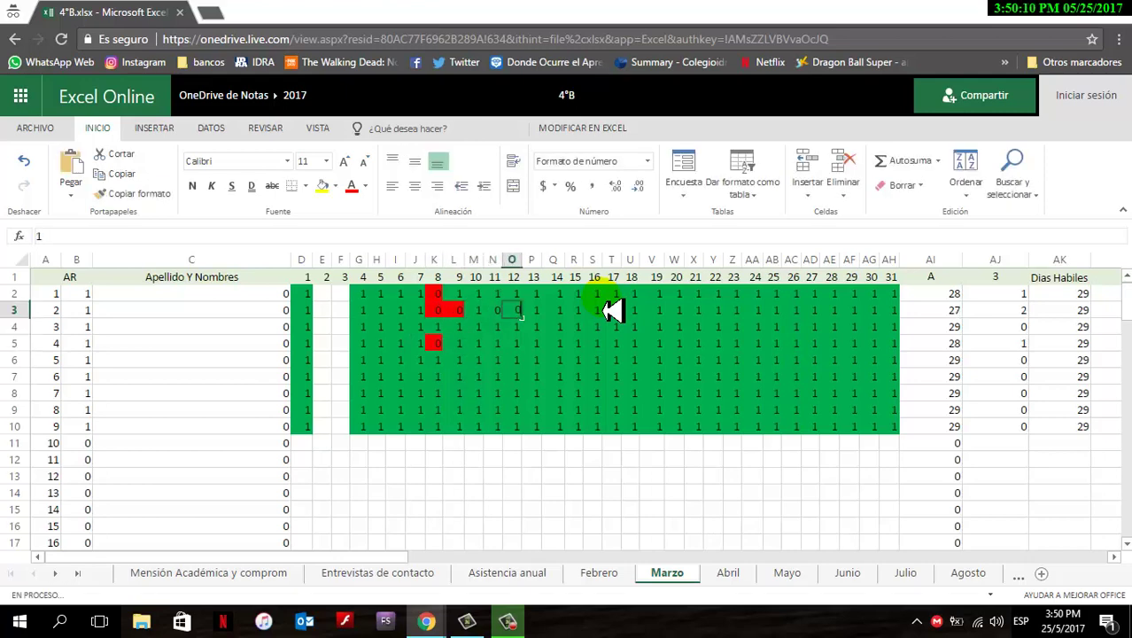
text(0)
key(Tab)
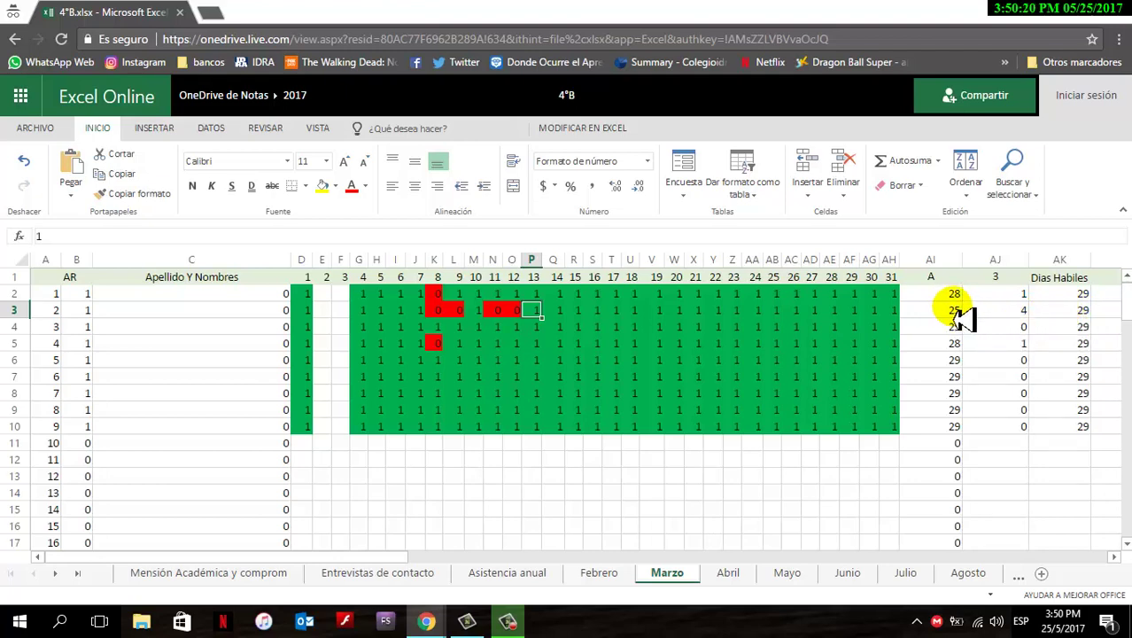
Check the daily totals and Asistencia summary below the Marzo list, and open the Boletin sheet
scroll(571, 394, down, 10)
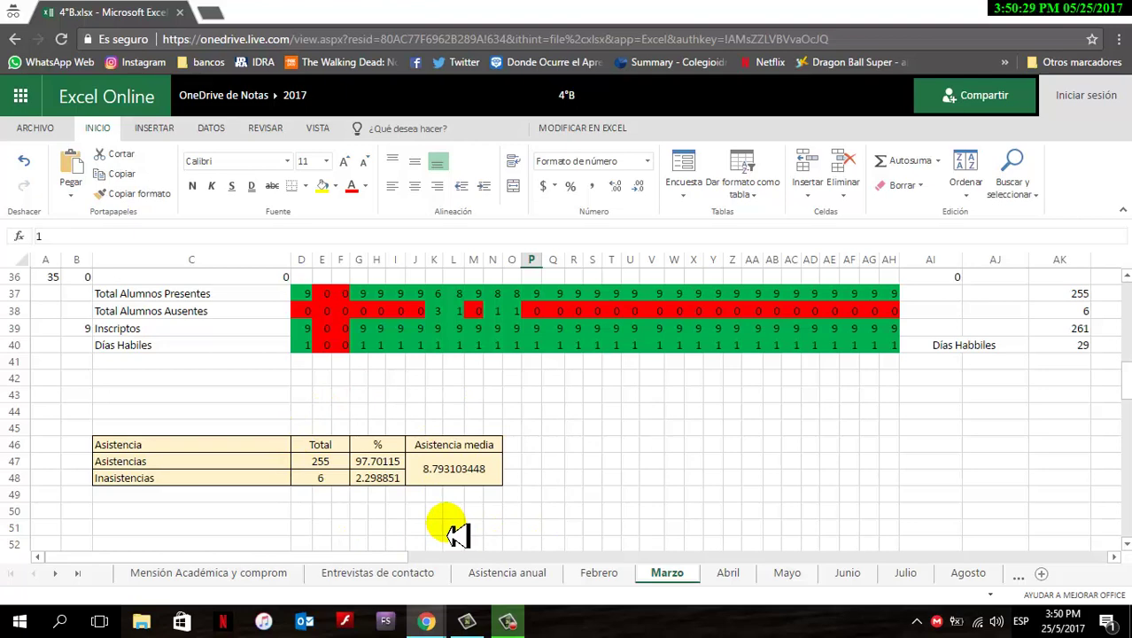
click(55, 573)
click(55, 573)
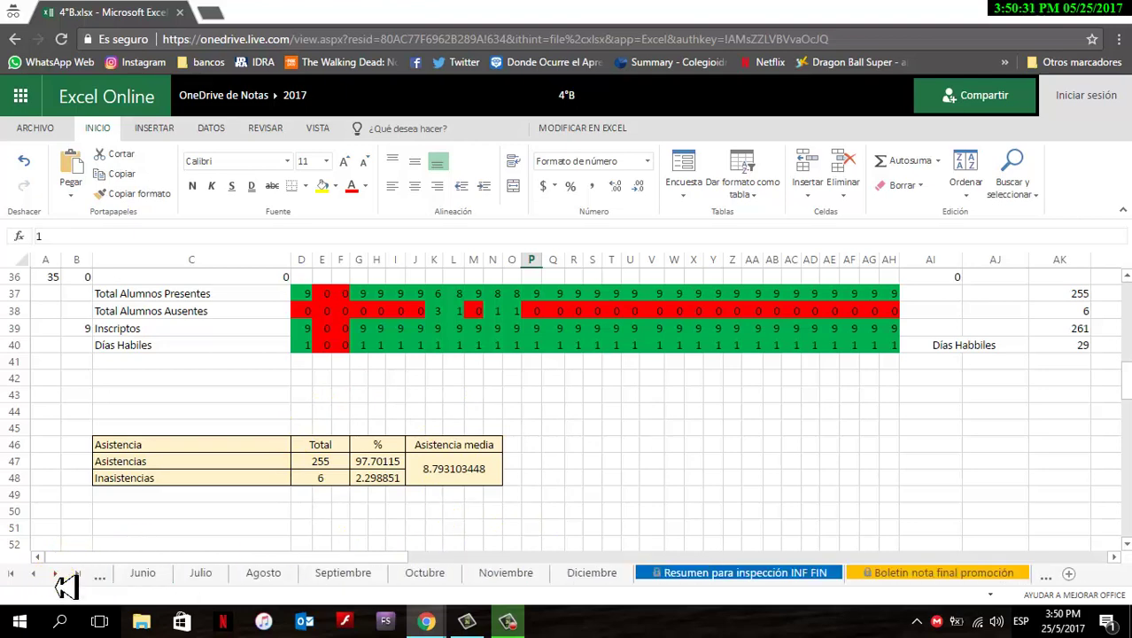
click(55, 573)
click(55, 573)
click(55, 573)
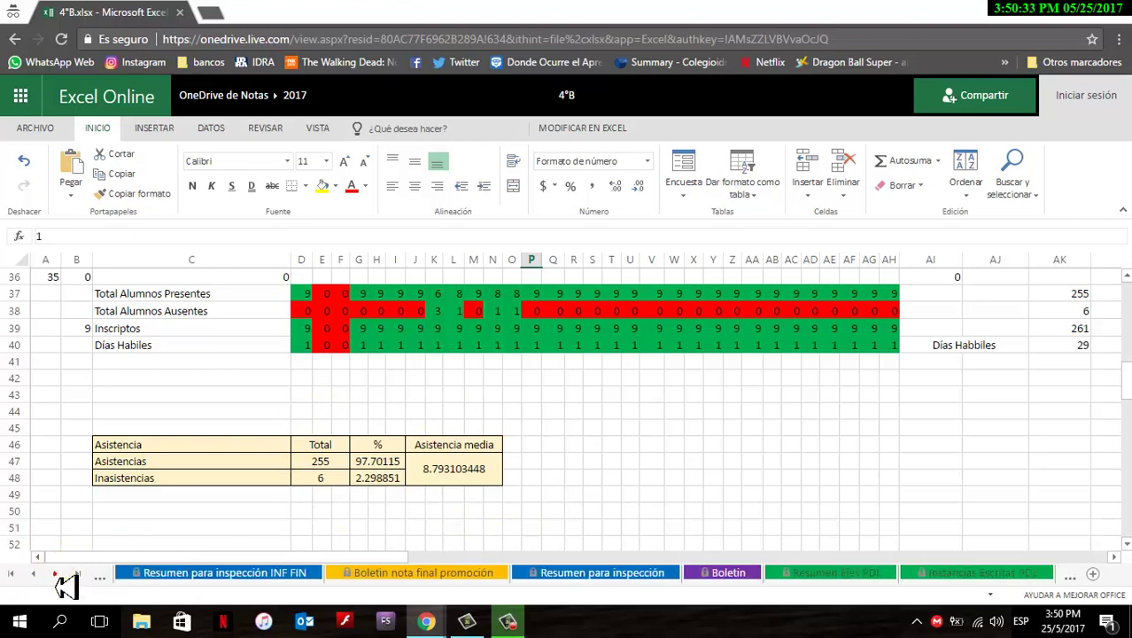
click(745, 575)
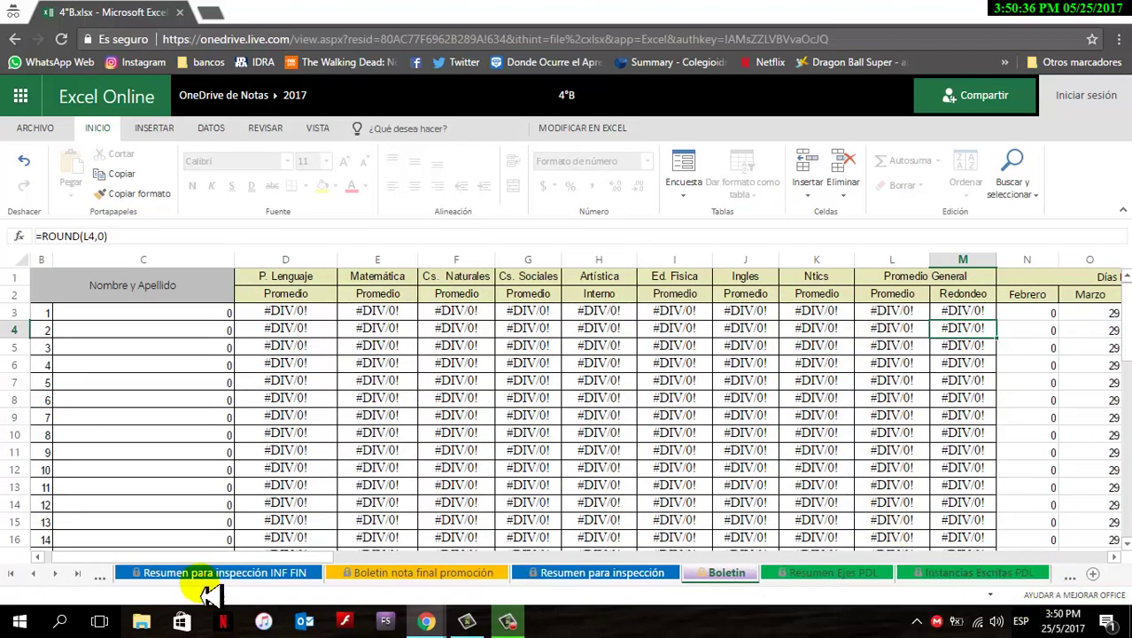
Examine the Días Habiles and Inasistencias columns on the Boletin sheet, including the Marzo absences of students 1 and 2
drag(233, 558, 417, 631)
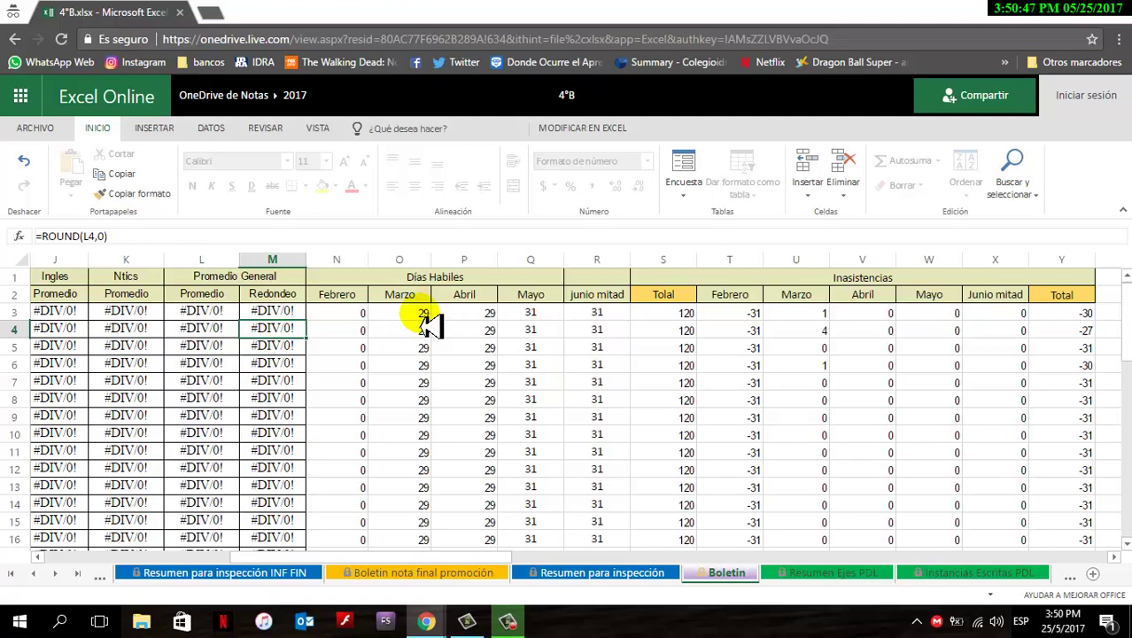
click(814, 314)
click(813, 335)
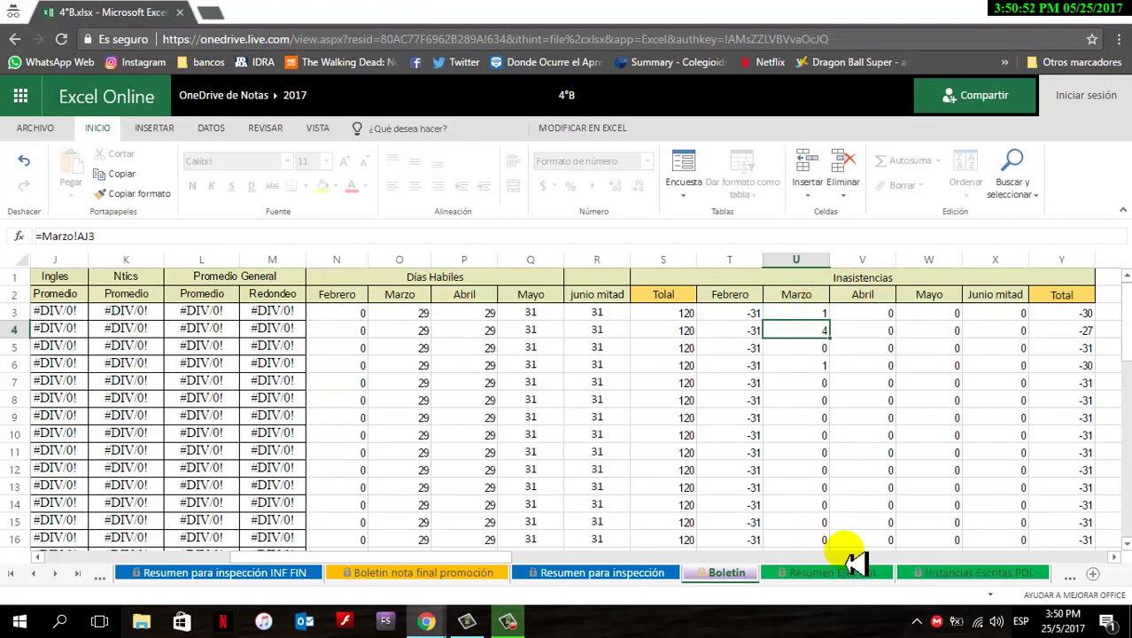
click(1118, 568)
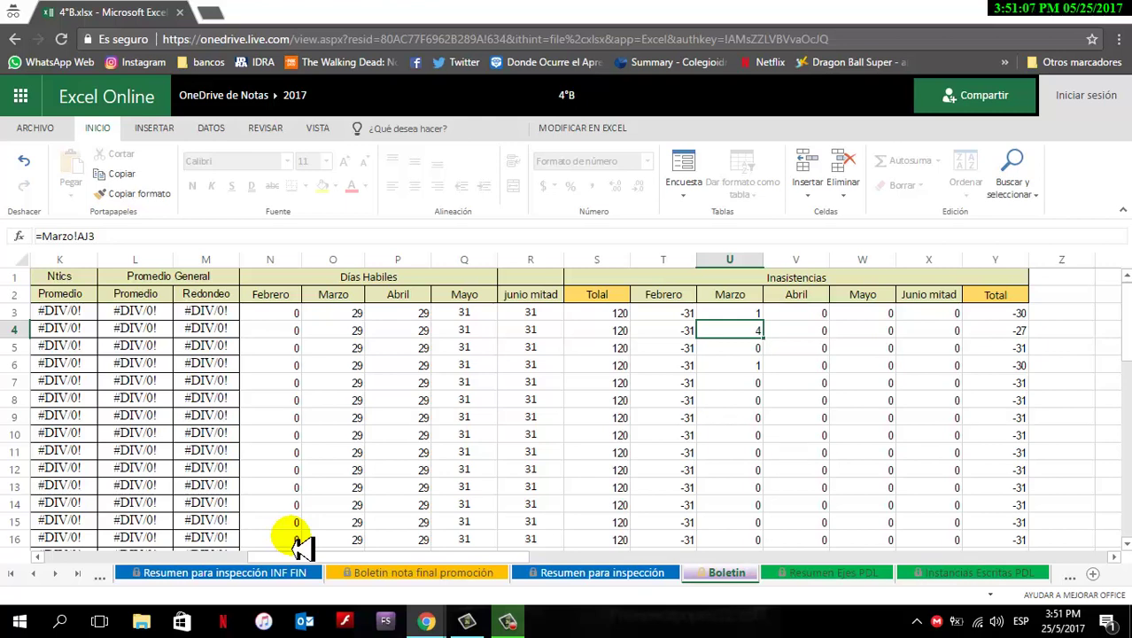
Go back through the sheet list toward the monthly attendance sheets that precede Boletin
click(35, 573)
click(36, 573)
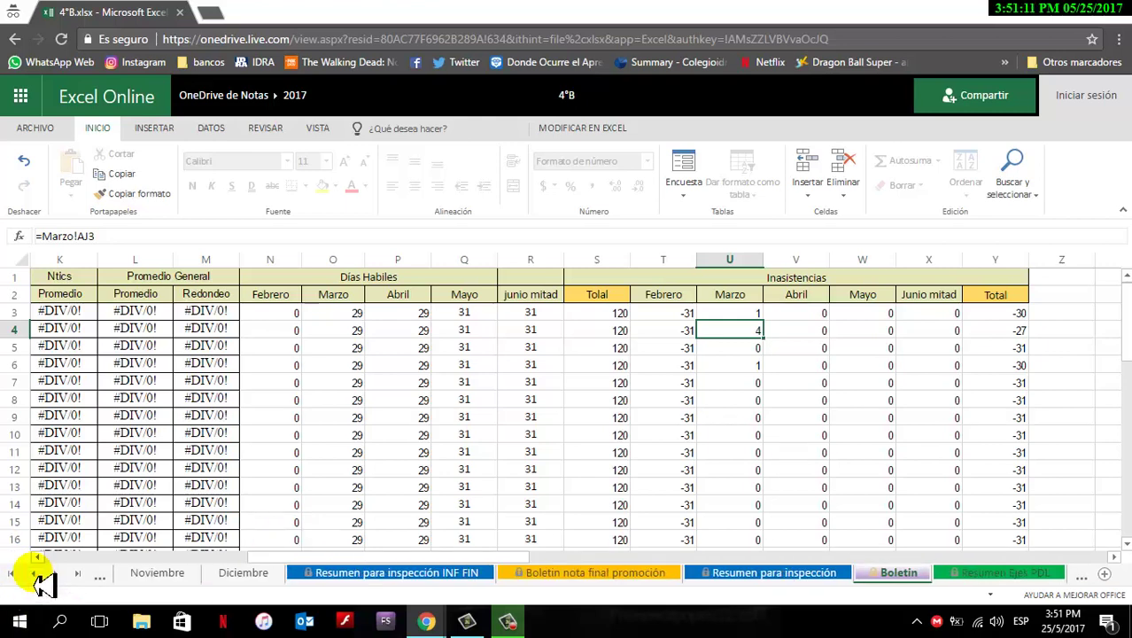